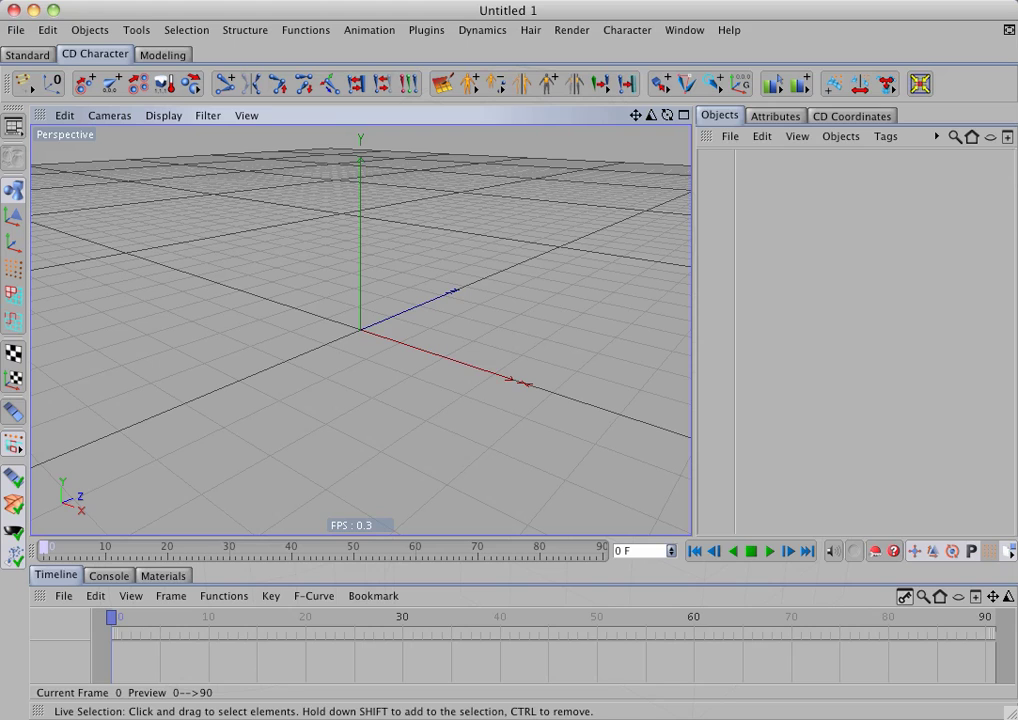
Look through the Plugins menu for the FBX tools and close it without choosing anything
left_click(426, 32)
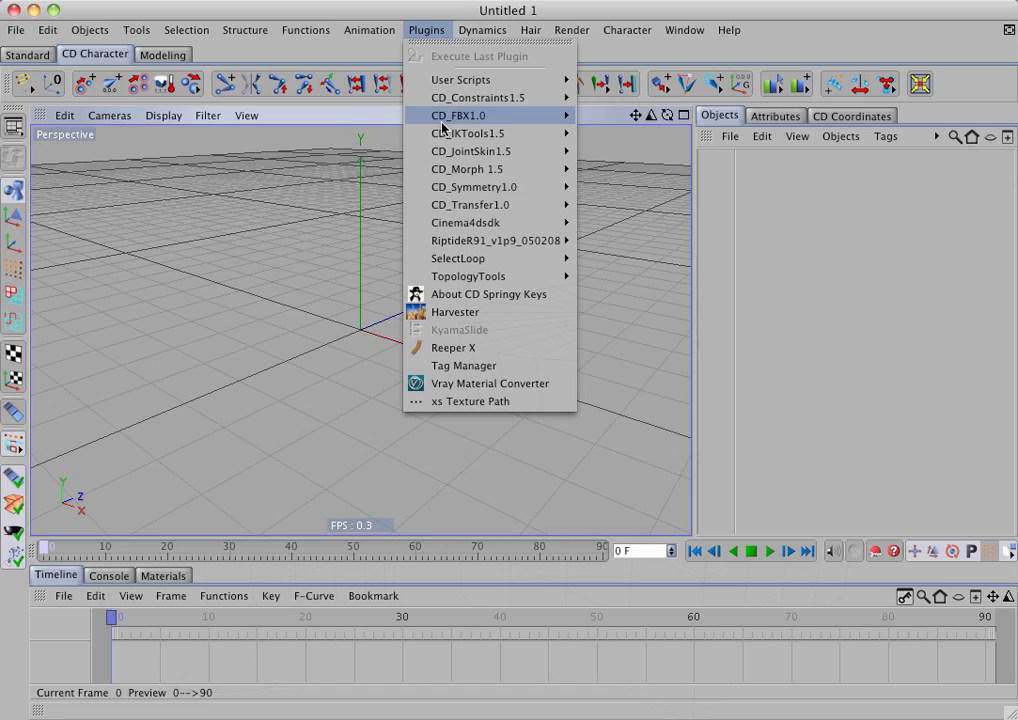
mouse_move(447, 116)
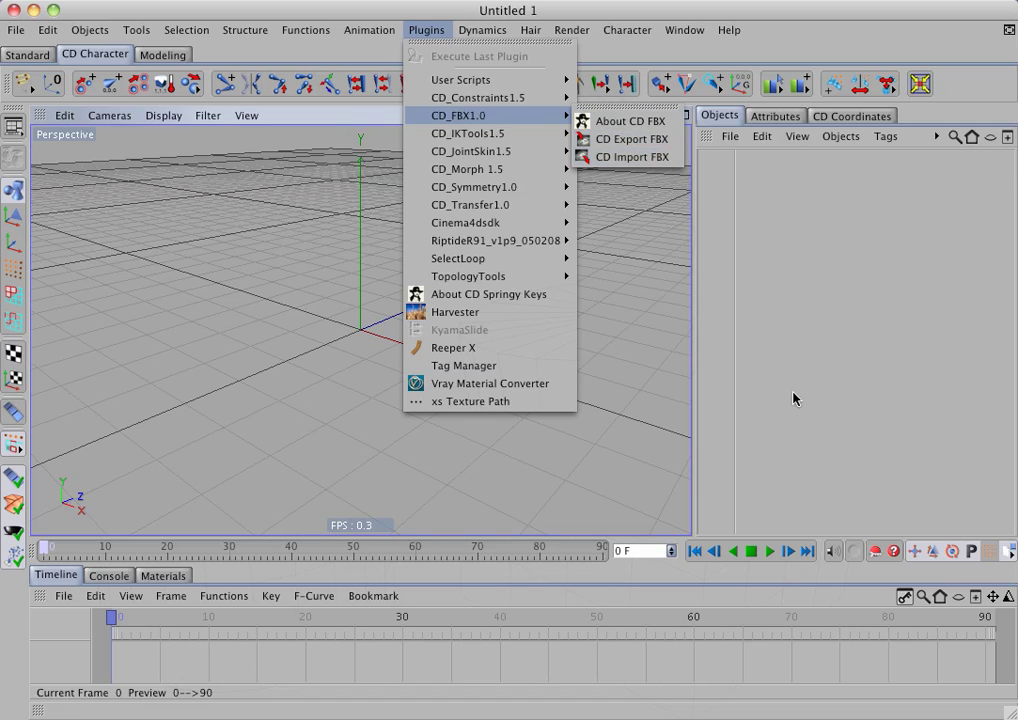
left_click(805, 430)
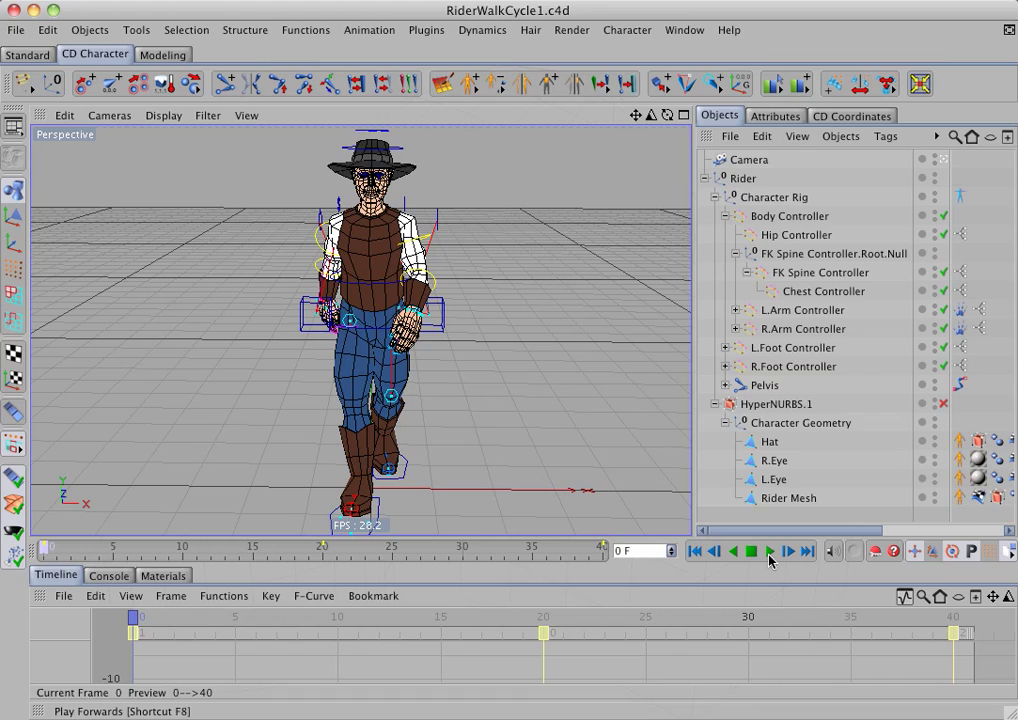
Preview the rider's walk cycle, then stop it and return to frame 0
left_click(771, 558)
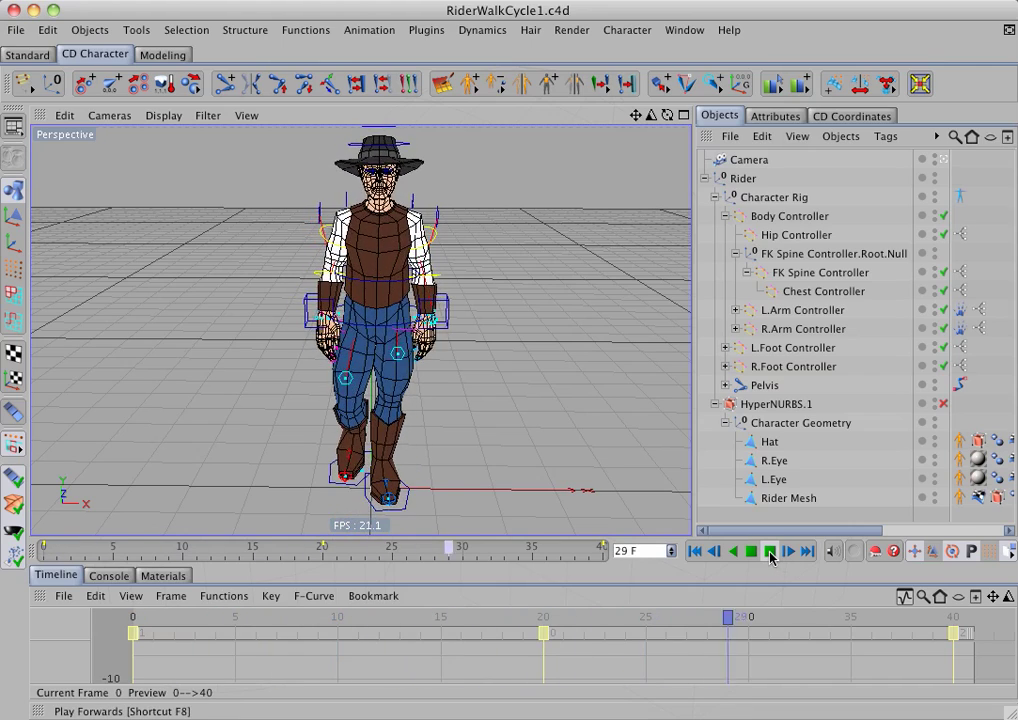
left_click(770, 553)
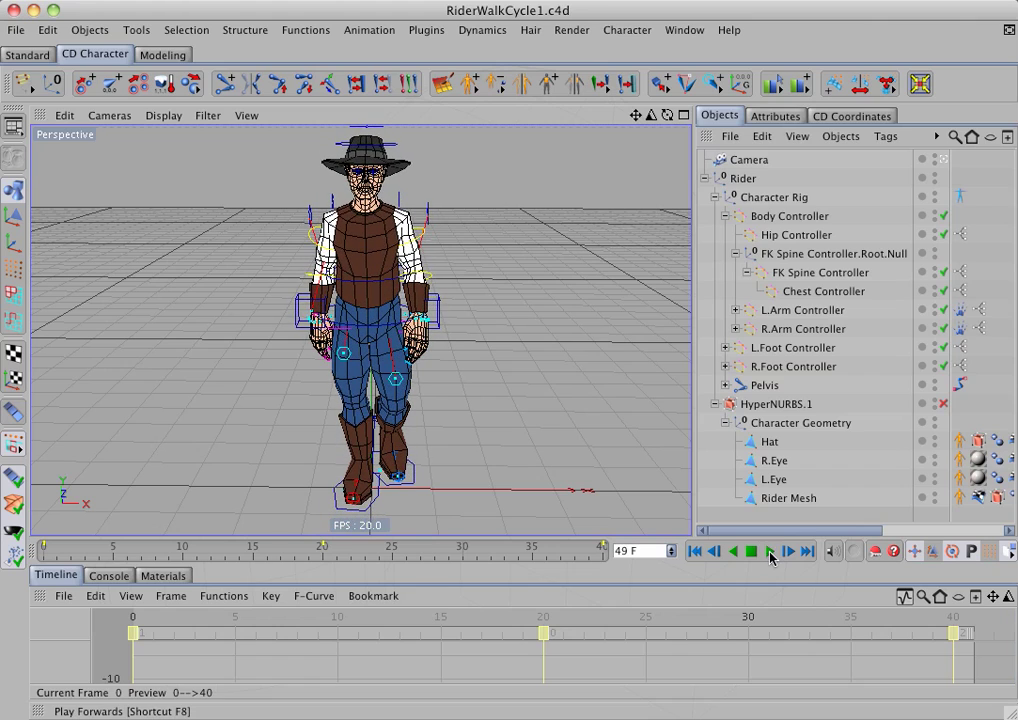
left_click(696, 552)
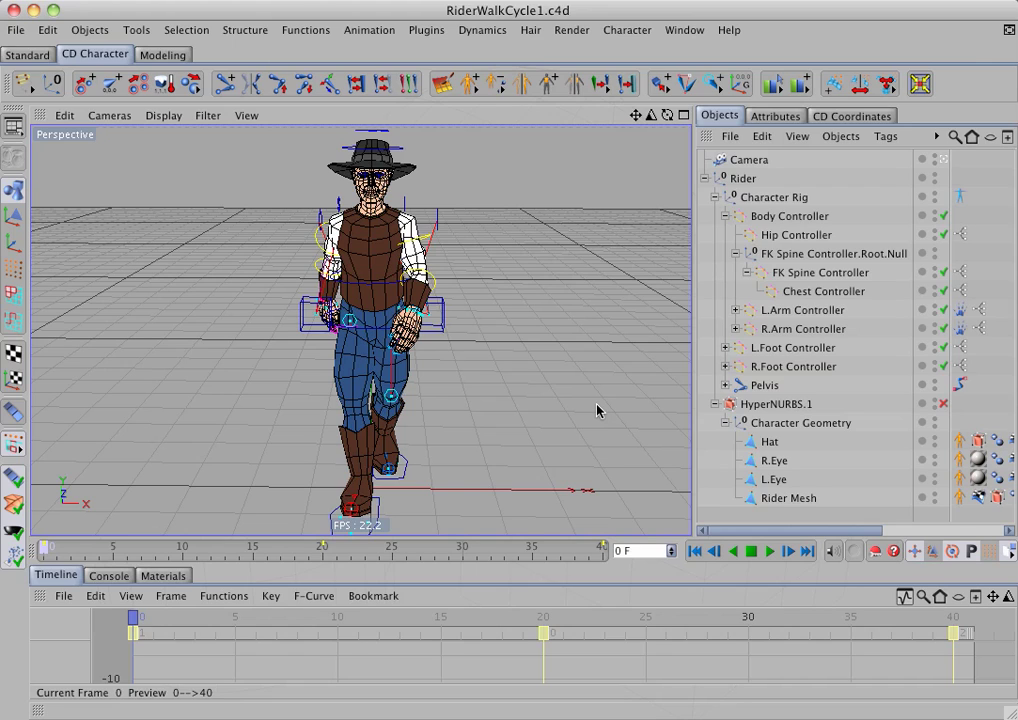
In CD Export FBX options, enable CD Joints, Meshes, Animation and Bake Joints
left_click(437, 30)
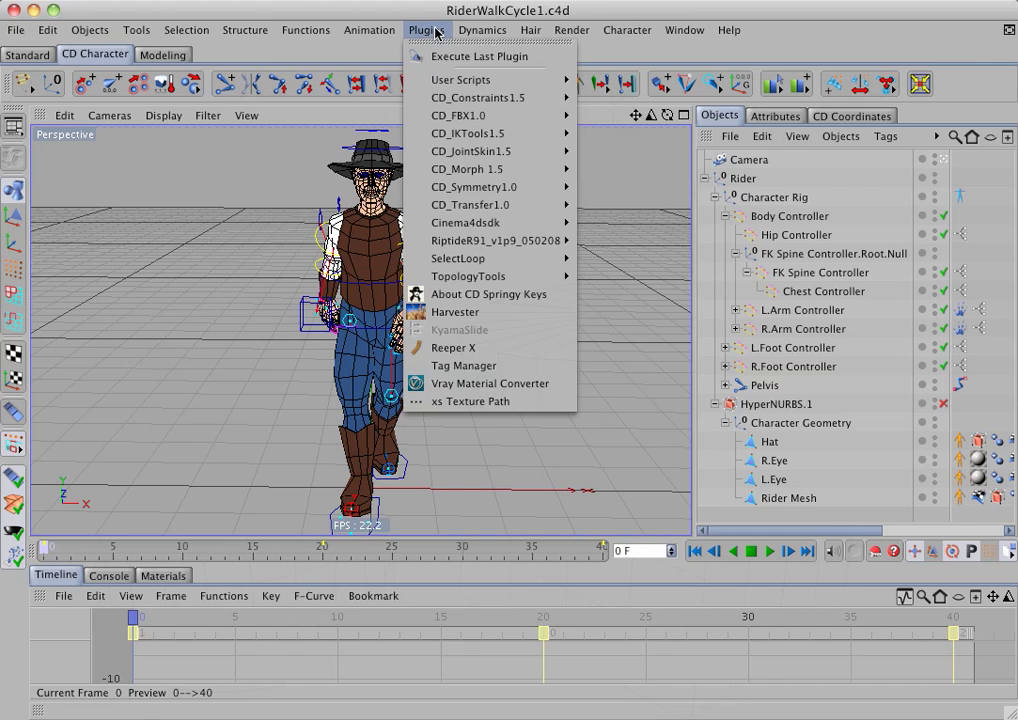
mouse_move(462, 124)
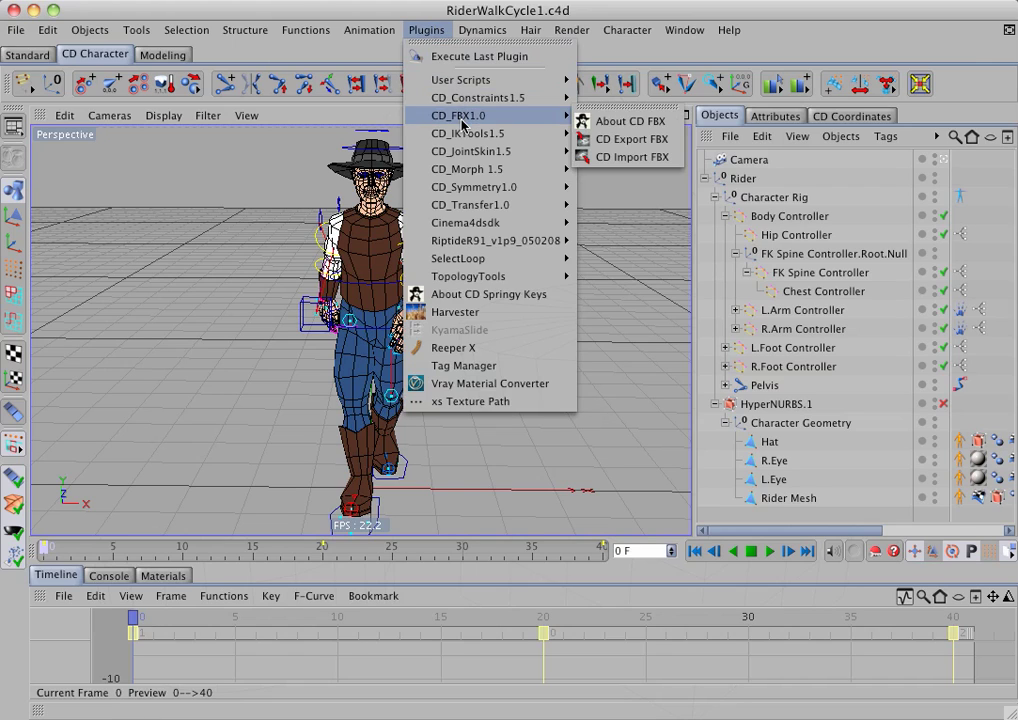
left_click(624, 143)
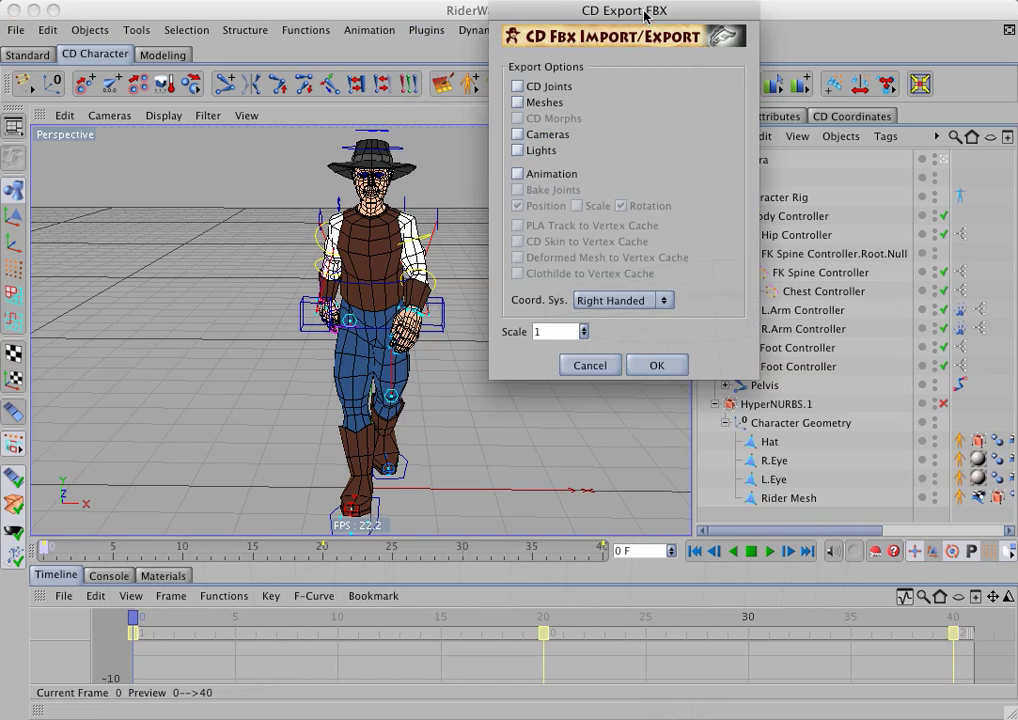
left_click_drag(624, 14, 625, 120)
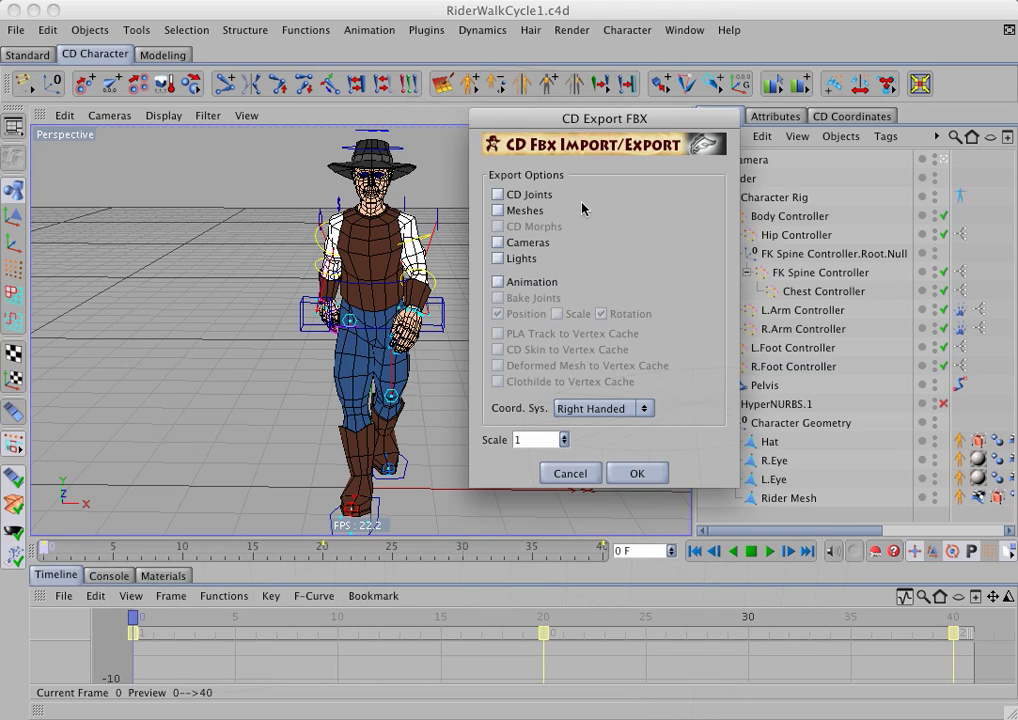
left_click(497, 196)
left_click(512, 212)
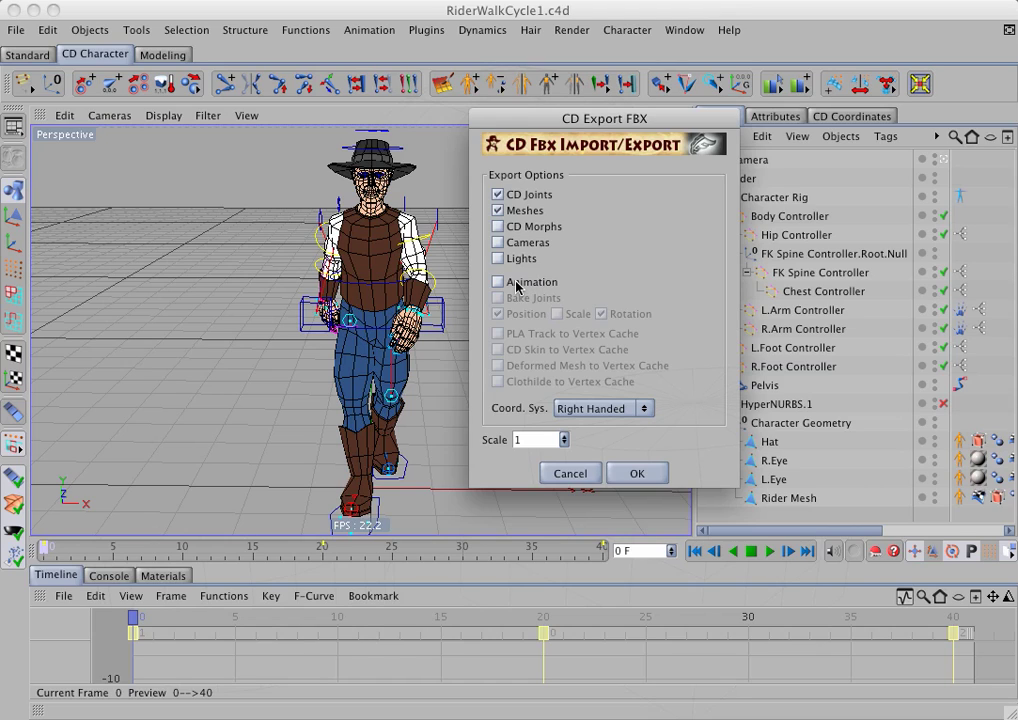
left_click(517, 287)
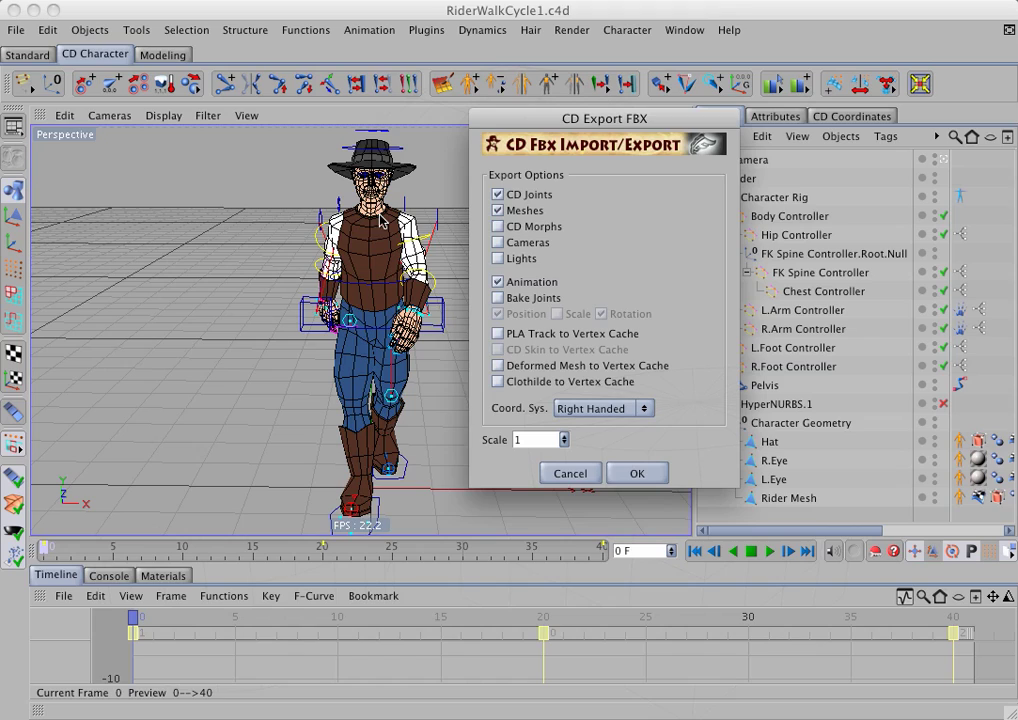
left_click(500, 298)
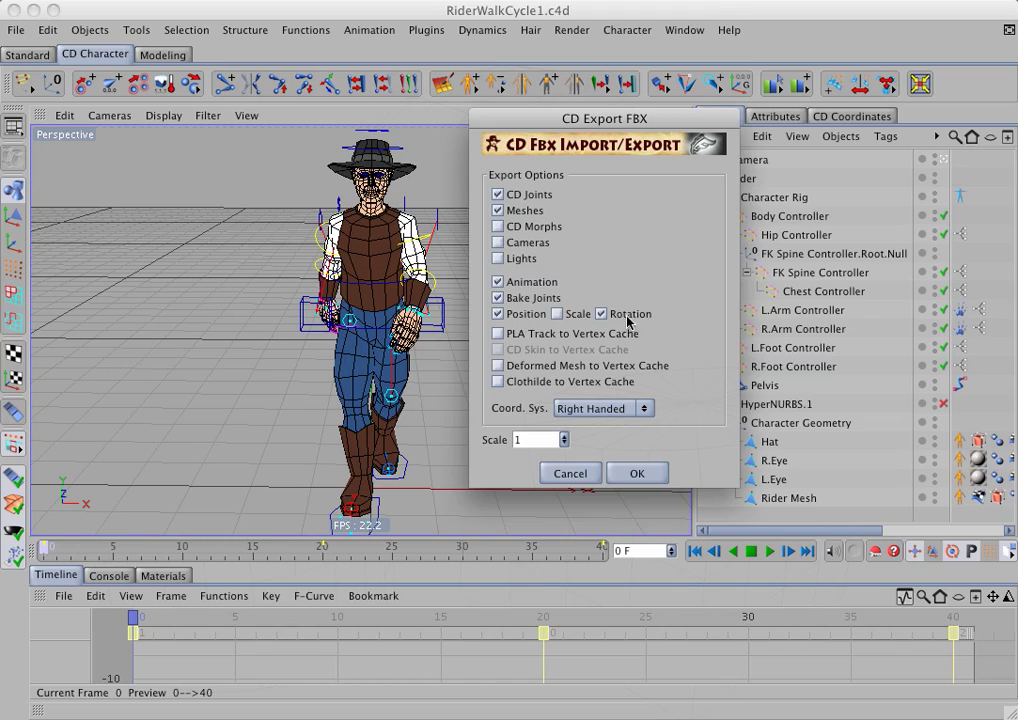
Set the coordinate system to Right Handed and the export scale to 0.02
left_click(646, 410)
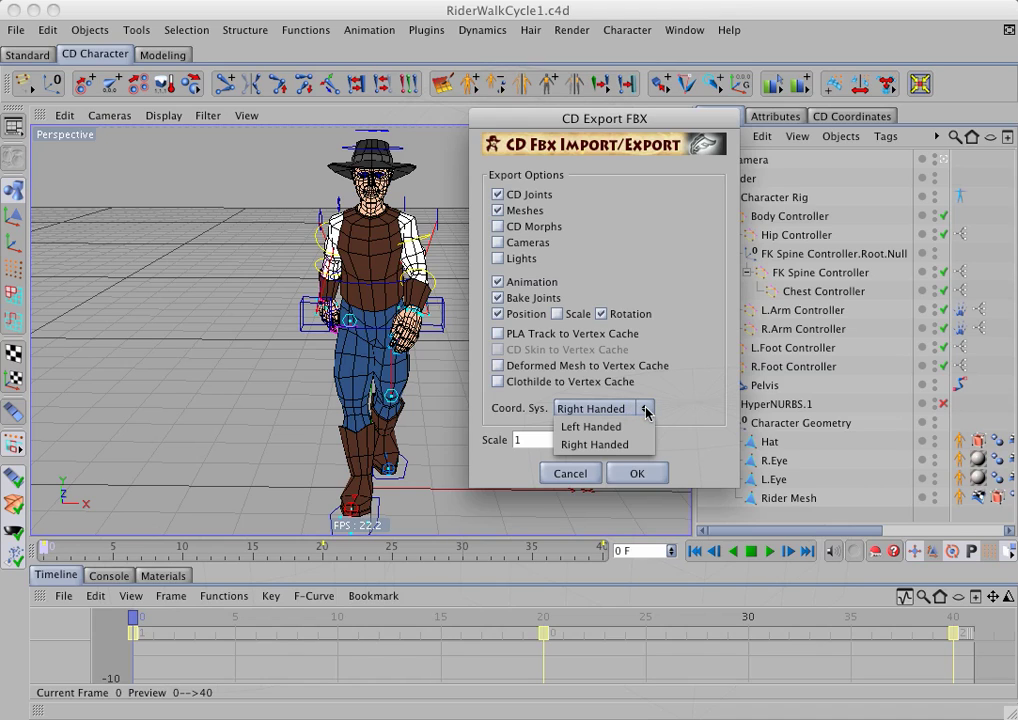
left_click(593, 445)
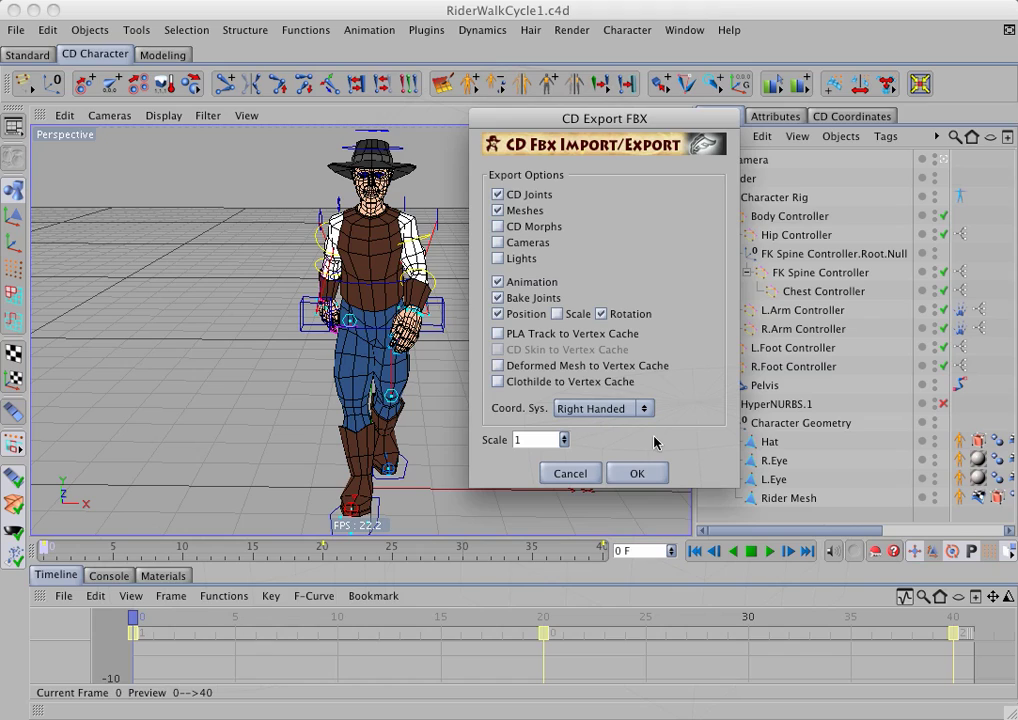
left_click(530, 440)
type("0.02")
Confirm the export options, then add and delete an extra take, leaving only Take.1
left_click(632, 475)
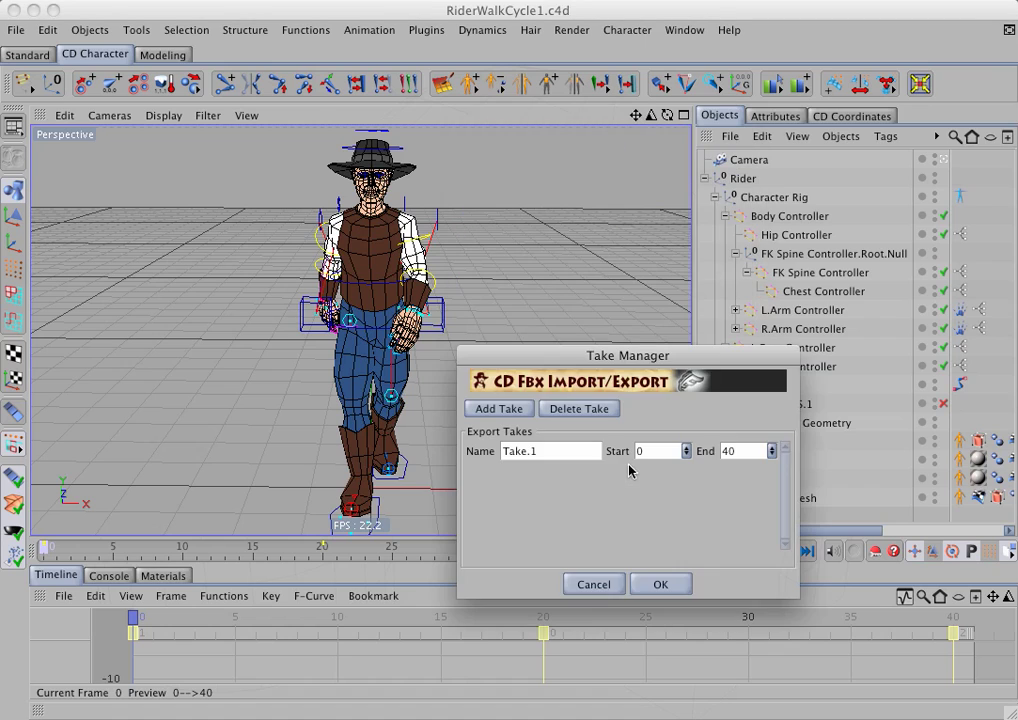
left_click_drag(634, 355, 636, 166)
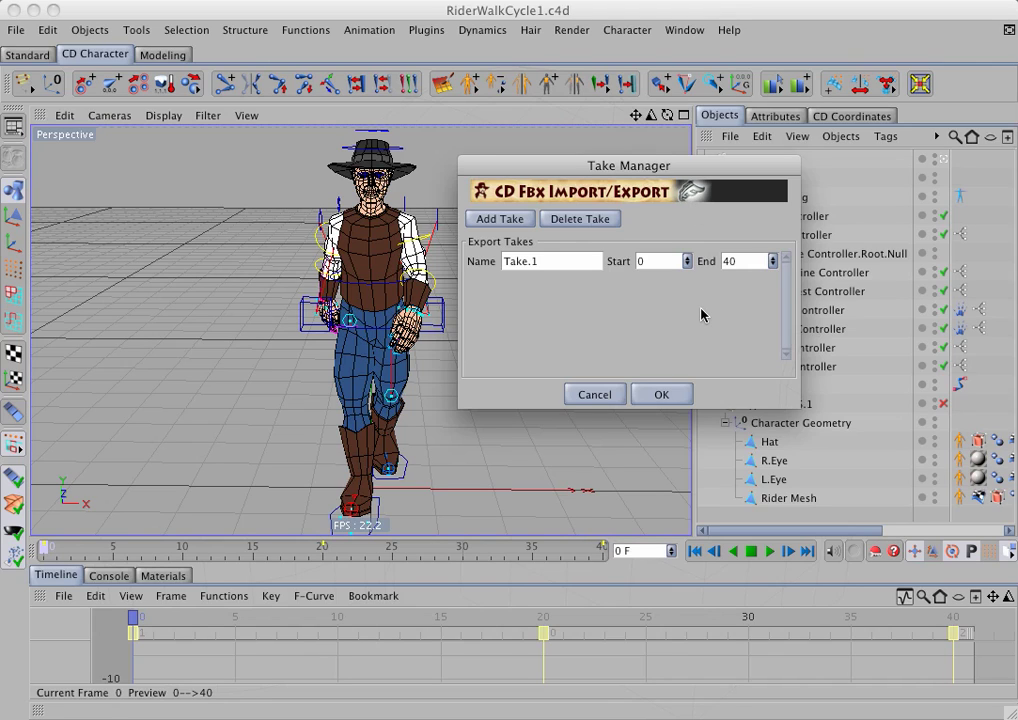
left_click(484, 225)
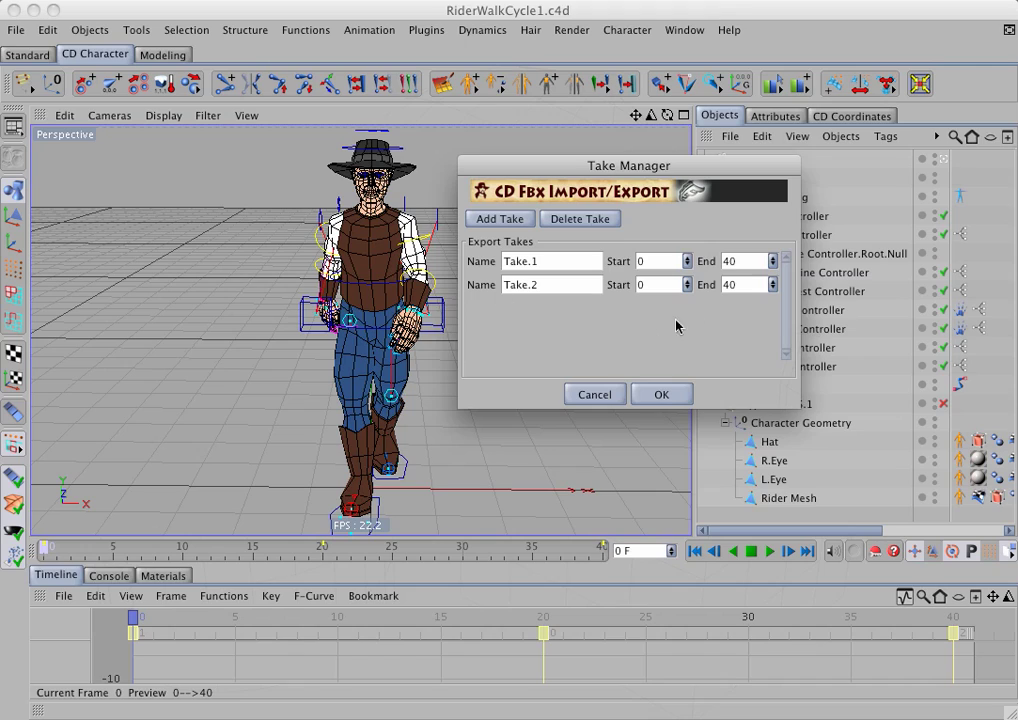
left_click(582, 217)
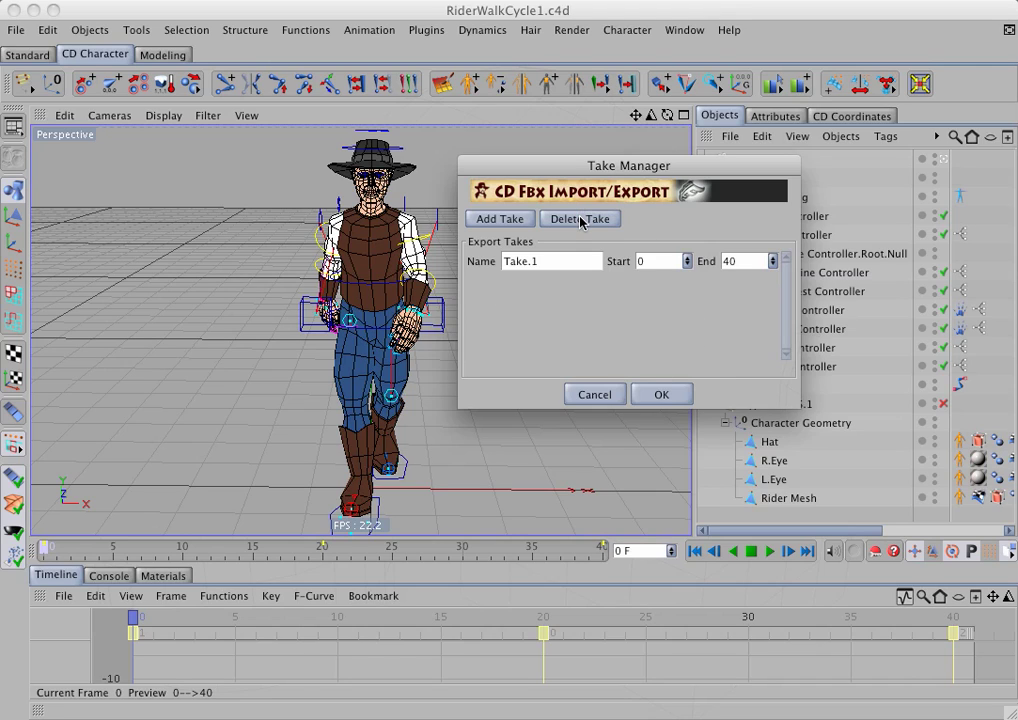
Rename Take.1 to Walk and confirm the take settings
double_click(546, 261)
type("Walk")
left_click(661, 394)
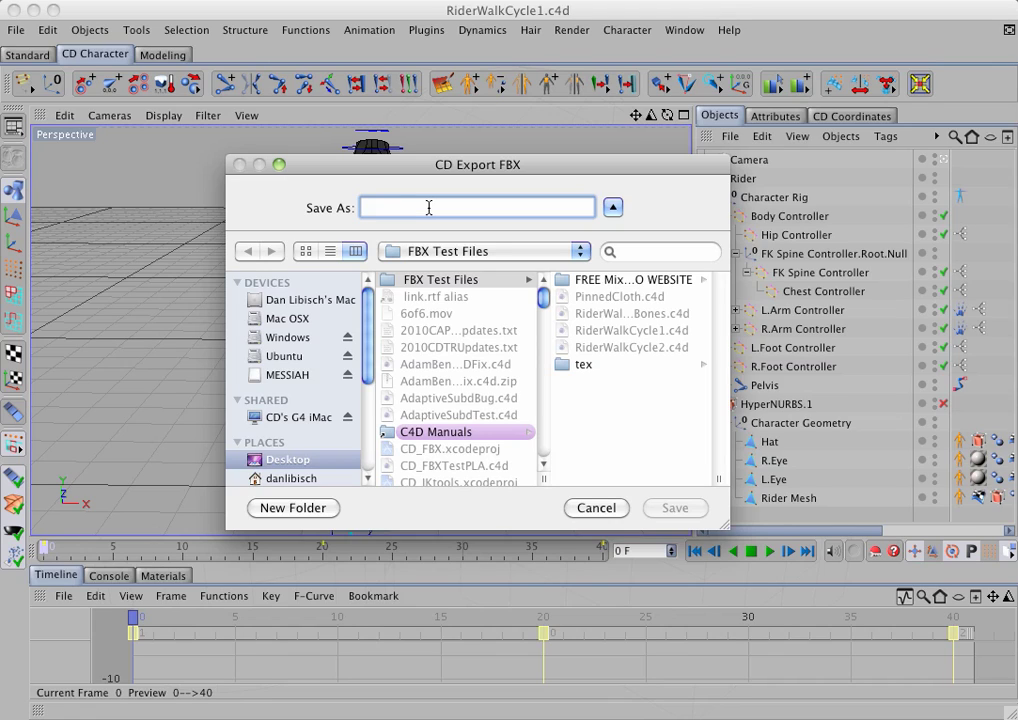
Save the FBX export as CowboyWalk in the FBX Test Files folder
type("CowboyW")
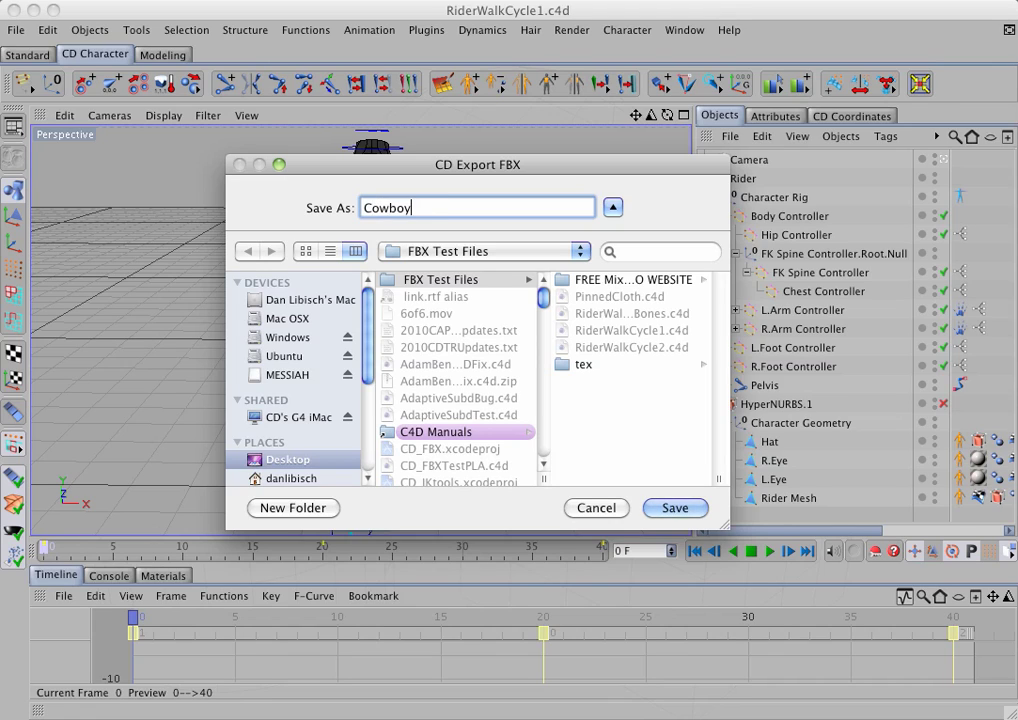
type("alk")
left_click(675, 508)
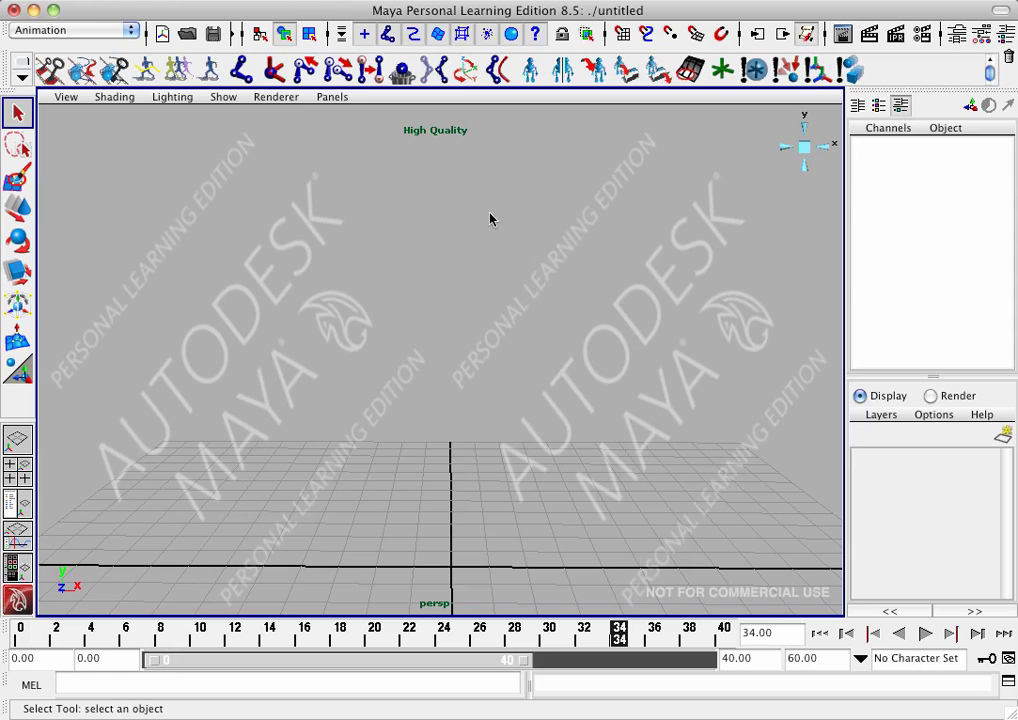
Import CowboyWalk.fbx into Maya as an Fbx file, bringing in its Walk take
key("super+o")
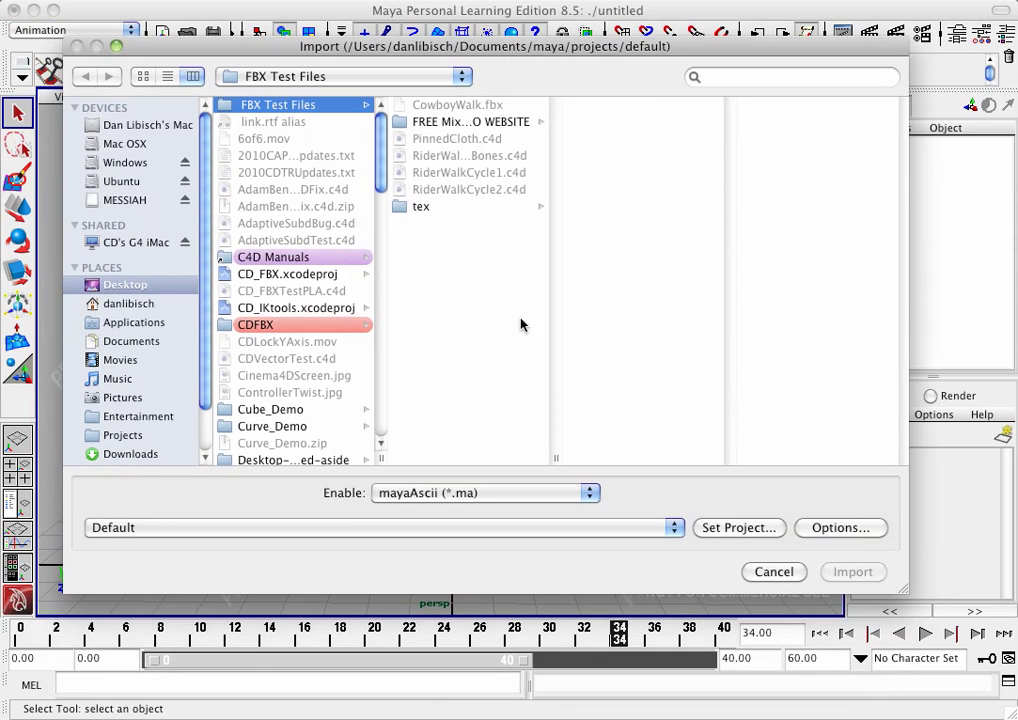
left_click(584, 495)
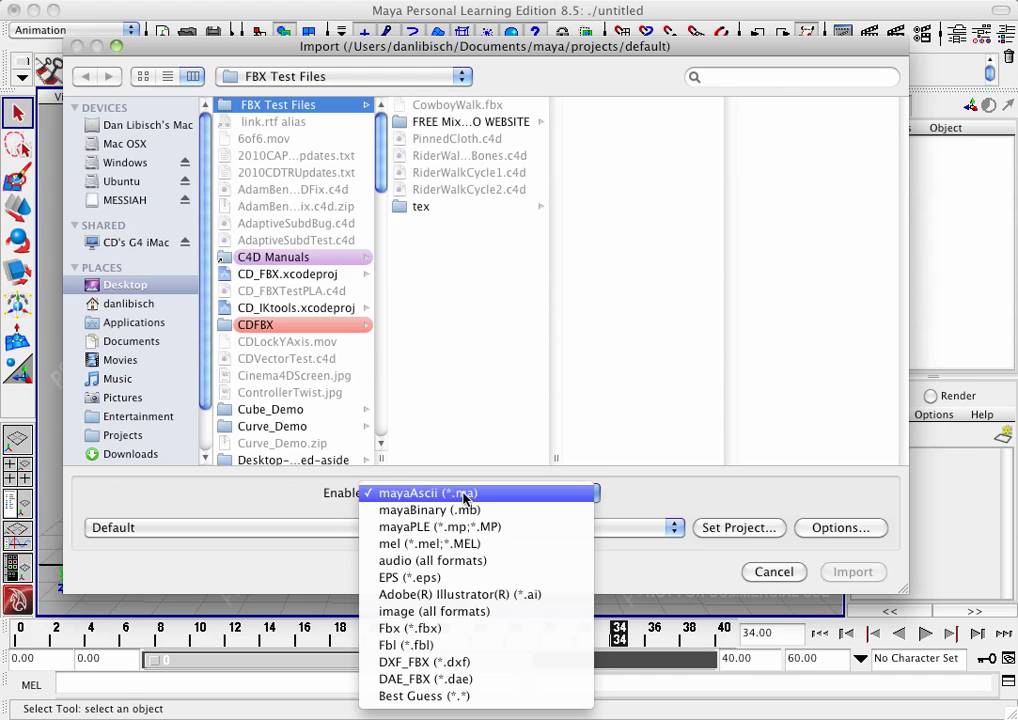
left_click(410, 628)
left_click(459, 106)
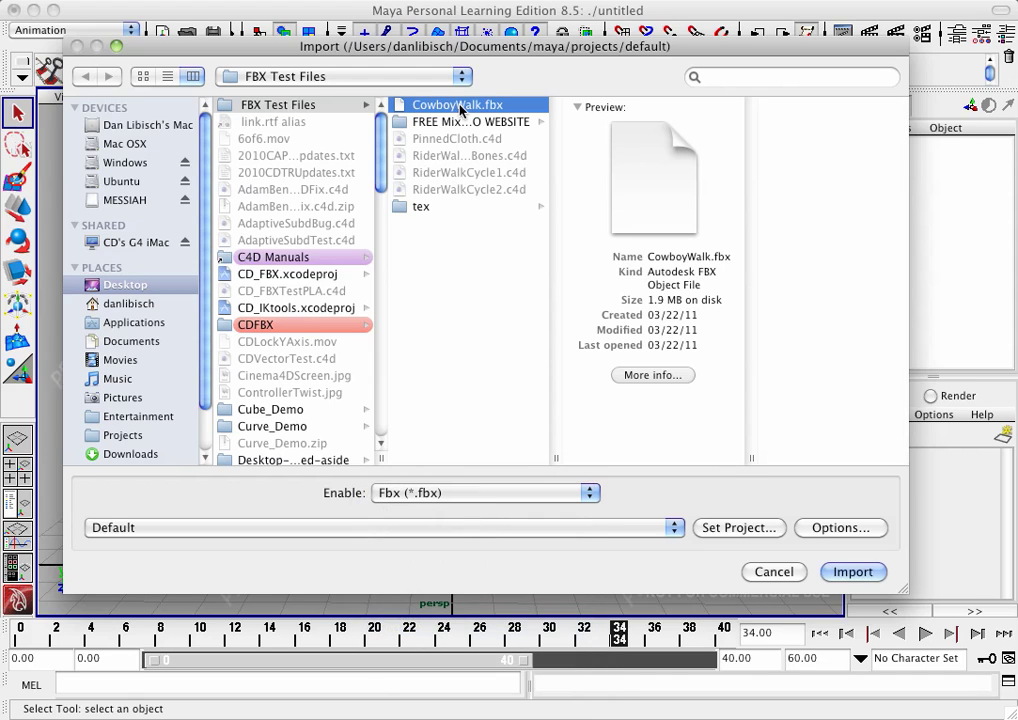
left_click(853, 572)
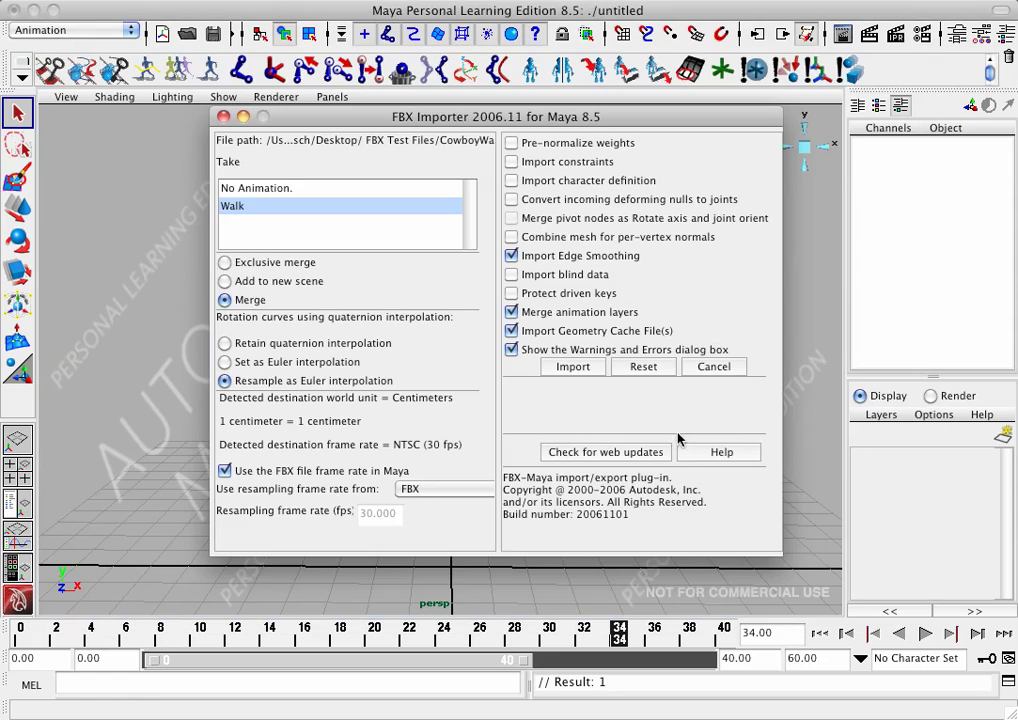
left_click(565, 368)
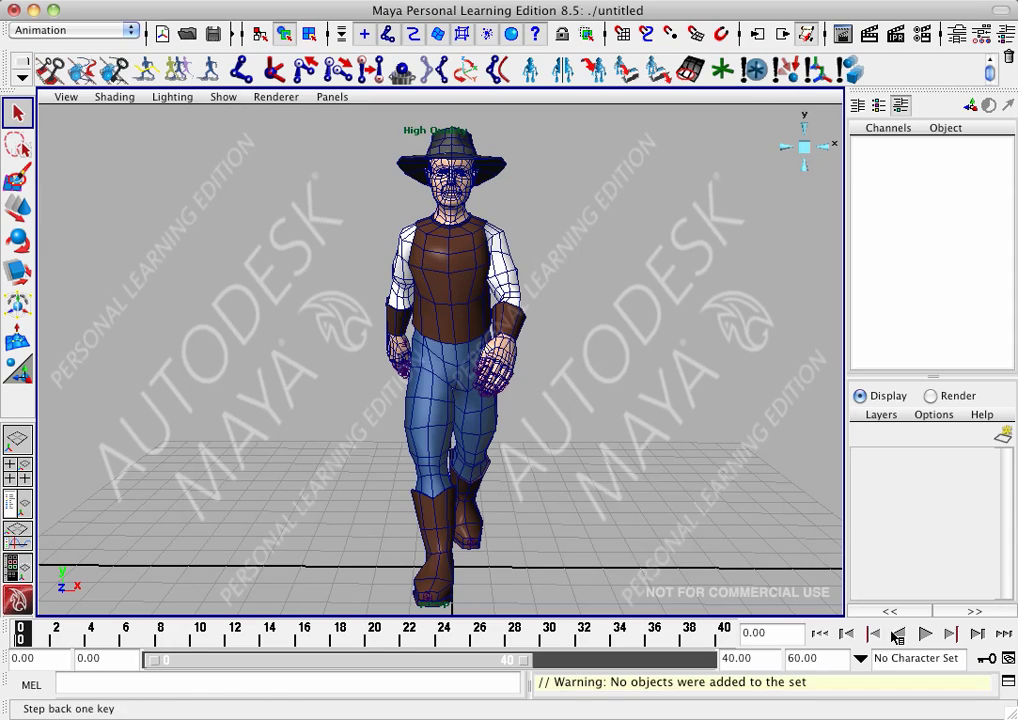
left_click(925, 634)
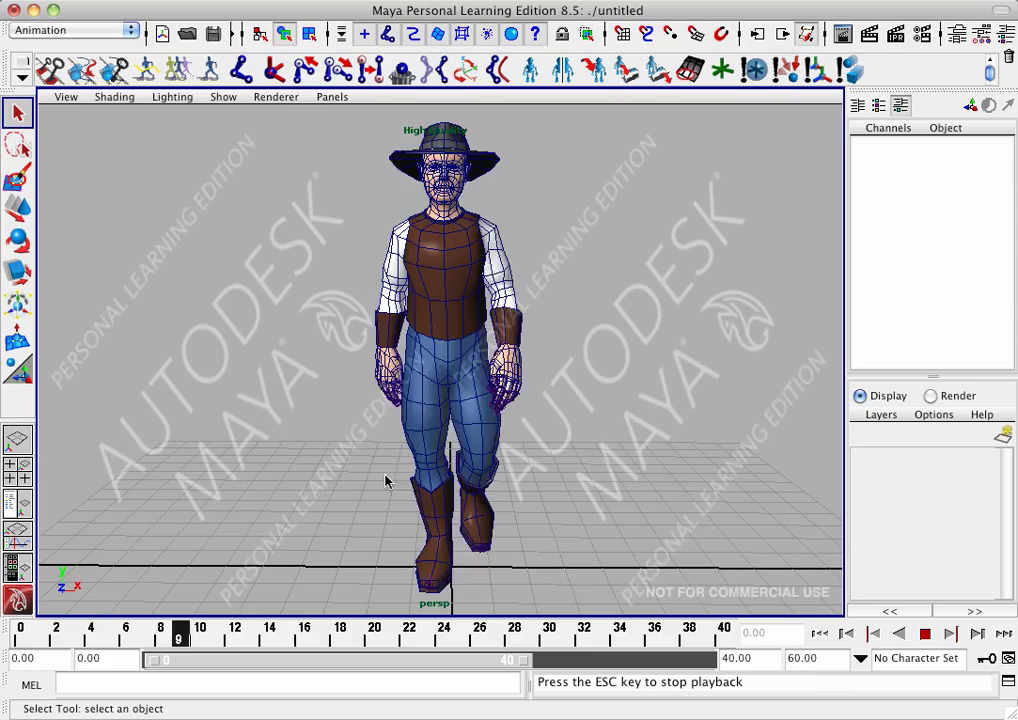
left_click_drag(603, 308, 614, 453, "alt")
right_click_drag(614, 453, 1010, 407, "alt")
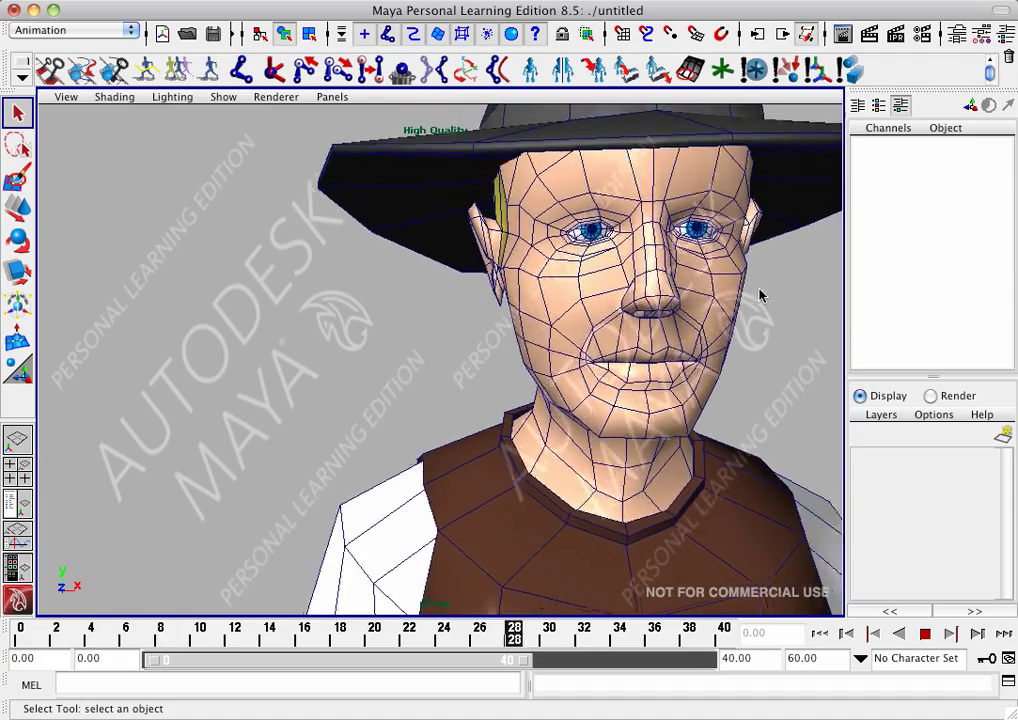
key("a")
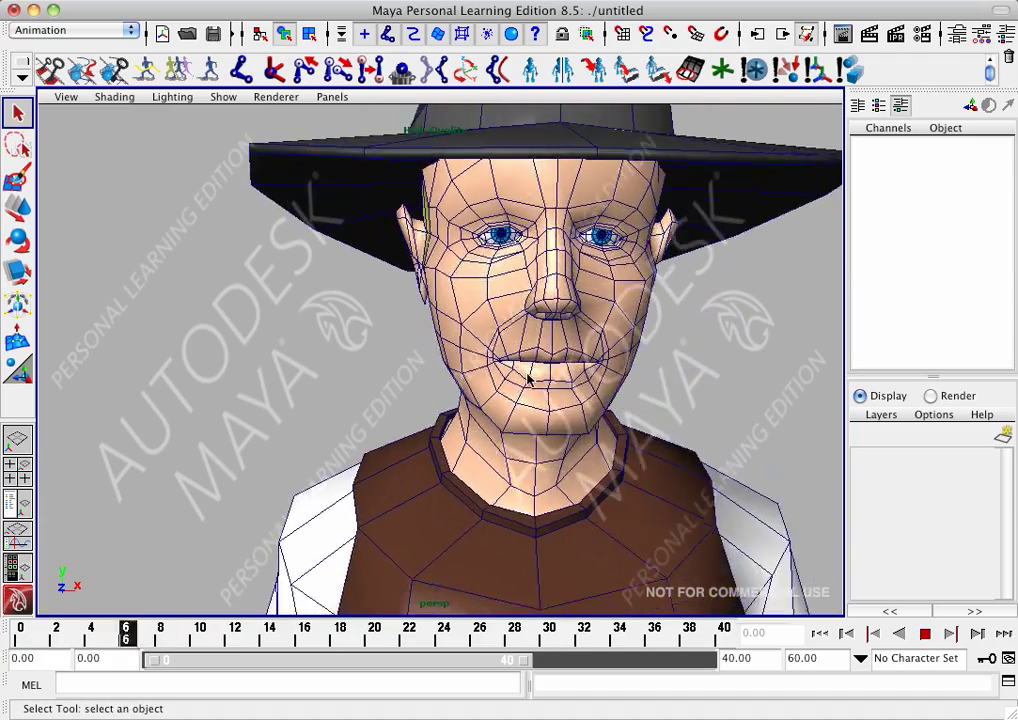
right_click_drag(570, 381, 445, 250, "alt")
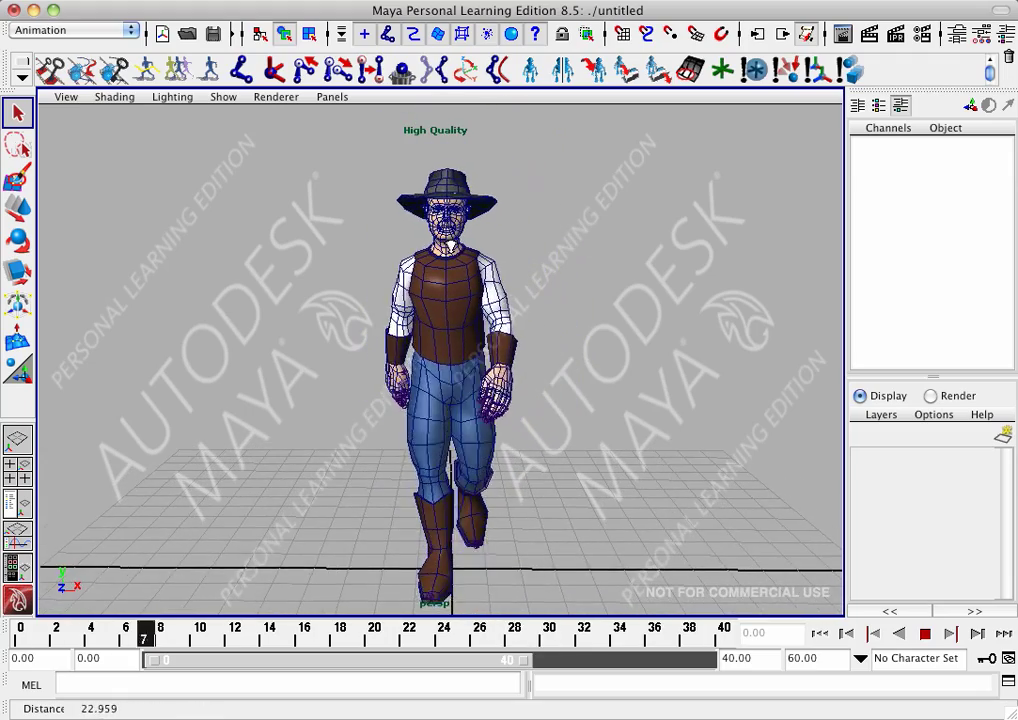
Stop playback and switch the viewport shading to Wireframe
left_click(925, 635)
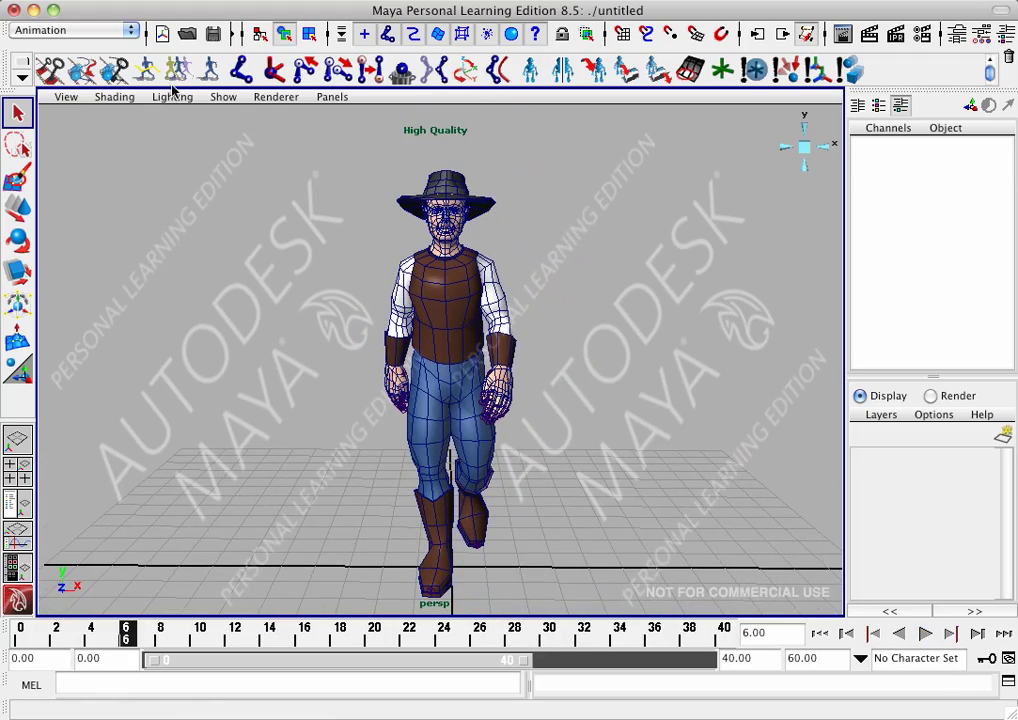
left_click(115, 97)
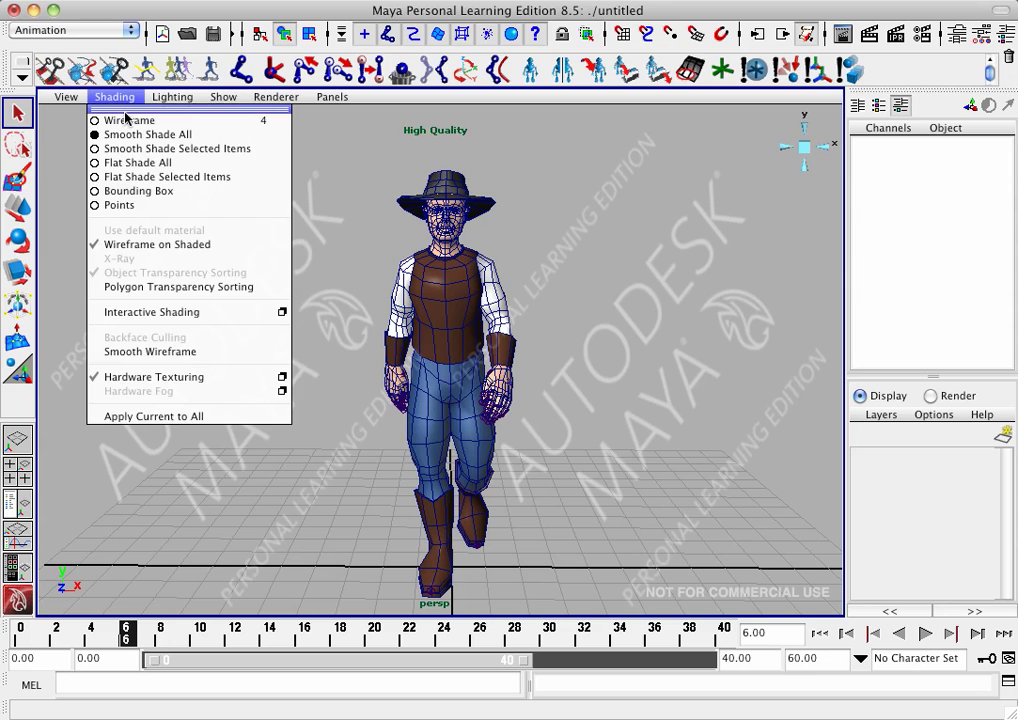
left_click(122, 120)
right_click_drag(548, 349, 498, 424, "alt")
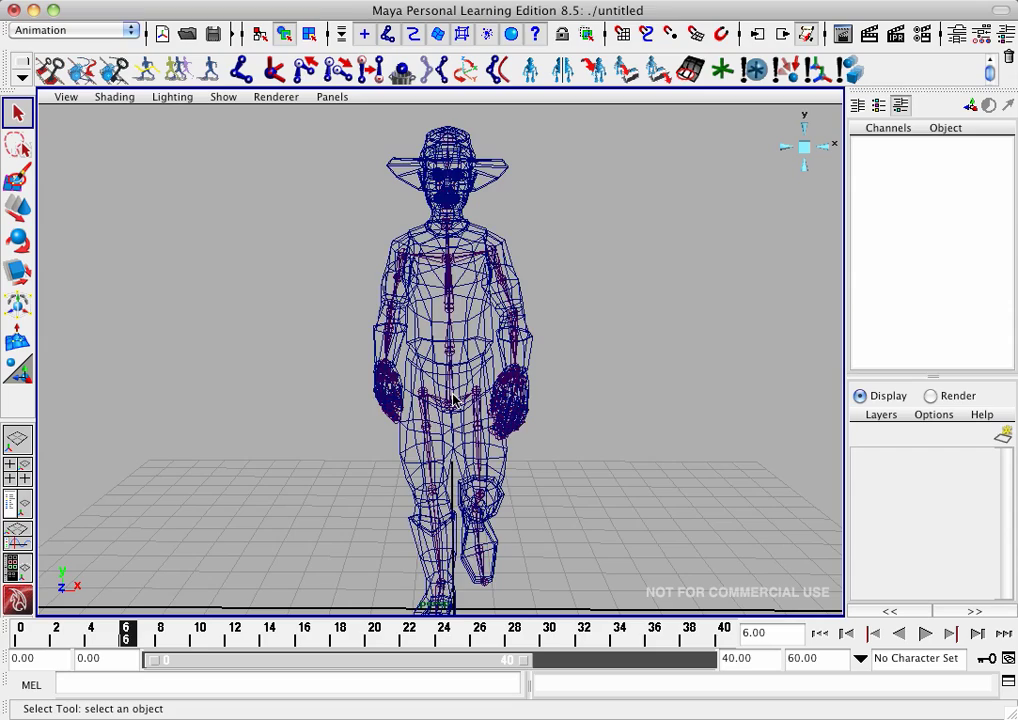
Select the skeleton at the Pelvis and return the cowboy to its bind pose
left_click(453, 400)
right_click_drag(591, 379, 570, 368, "alt")
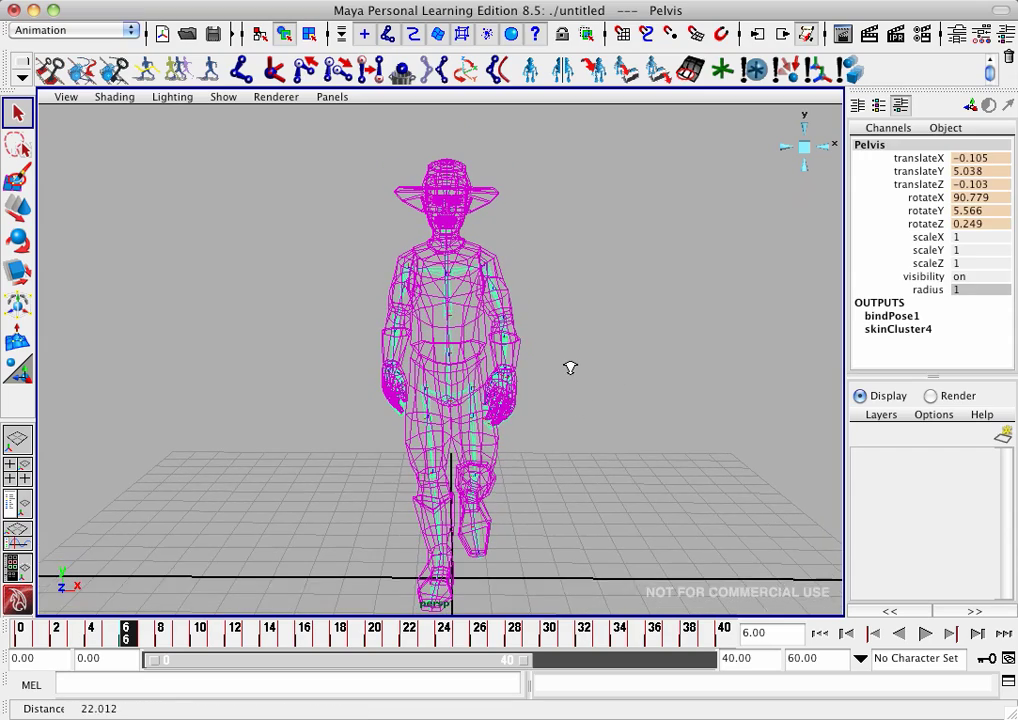
middle_click_drag(570, 368, 607, 339, "alt")
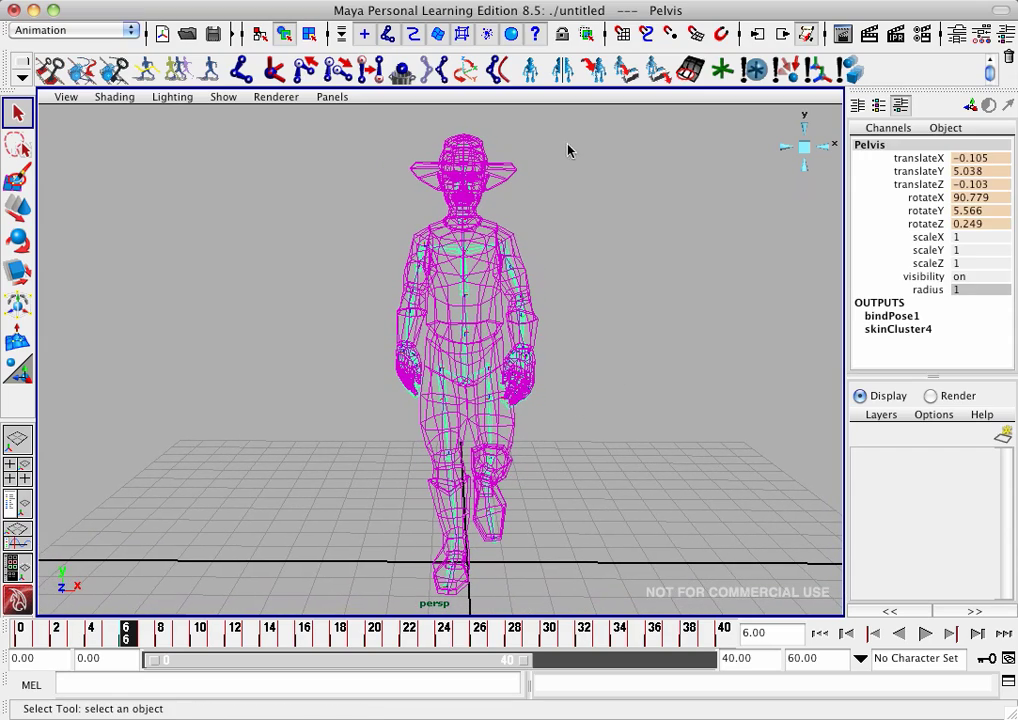
left_click(530, 1)
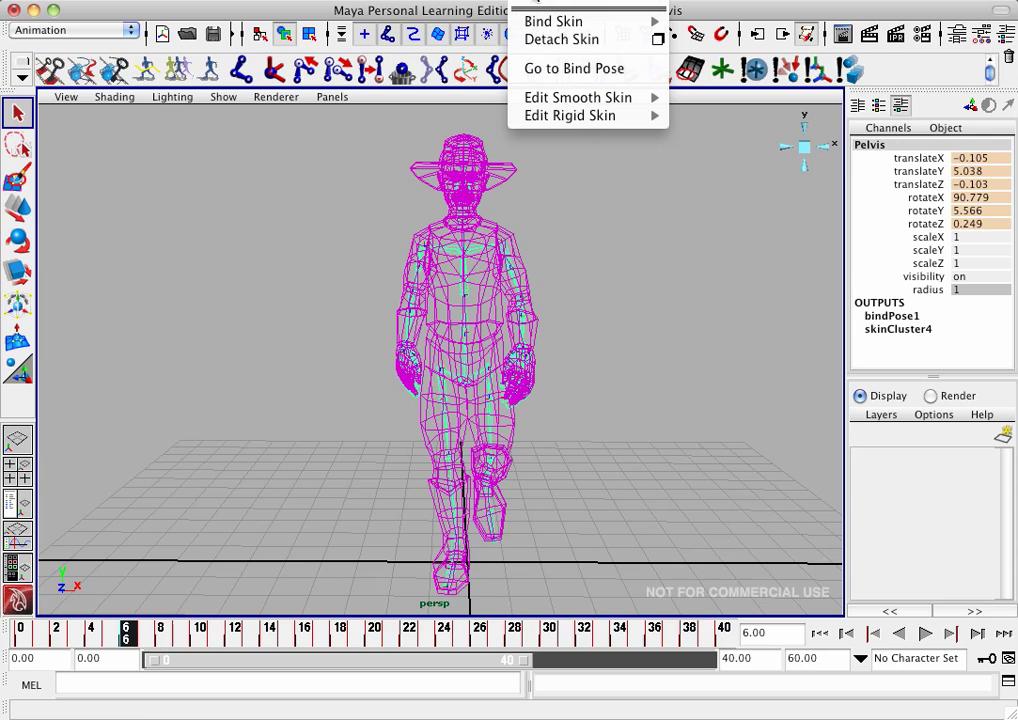
left_click(541, 69)
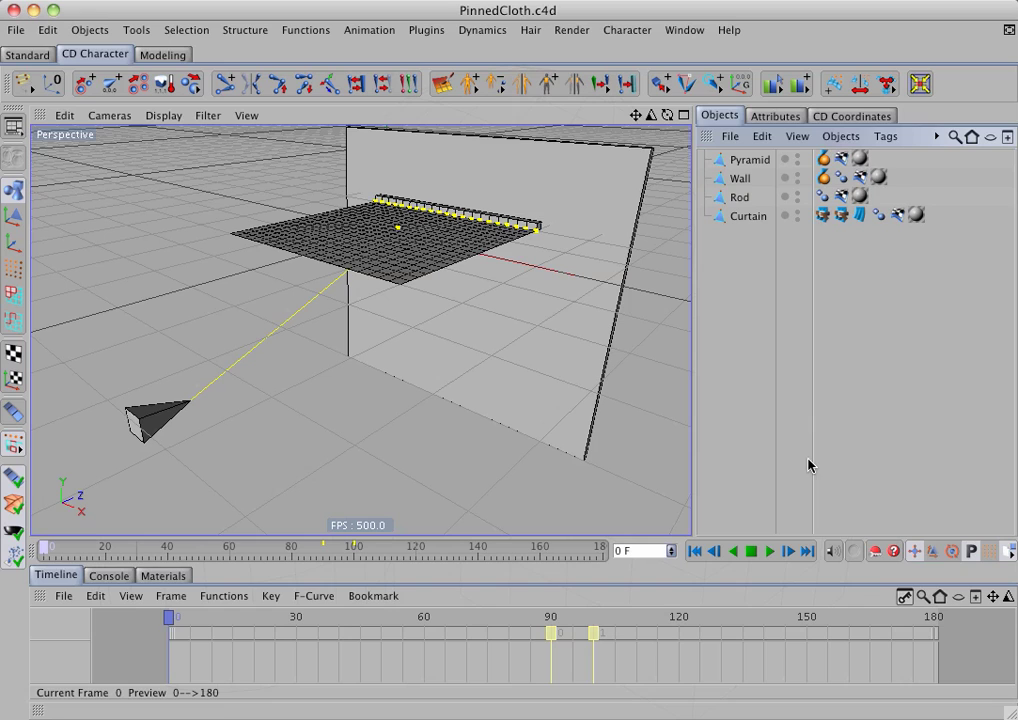
Run the Curtain cloth simulation, stop it, and rewind to frame 0
left_click(768, 551)
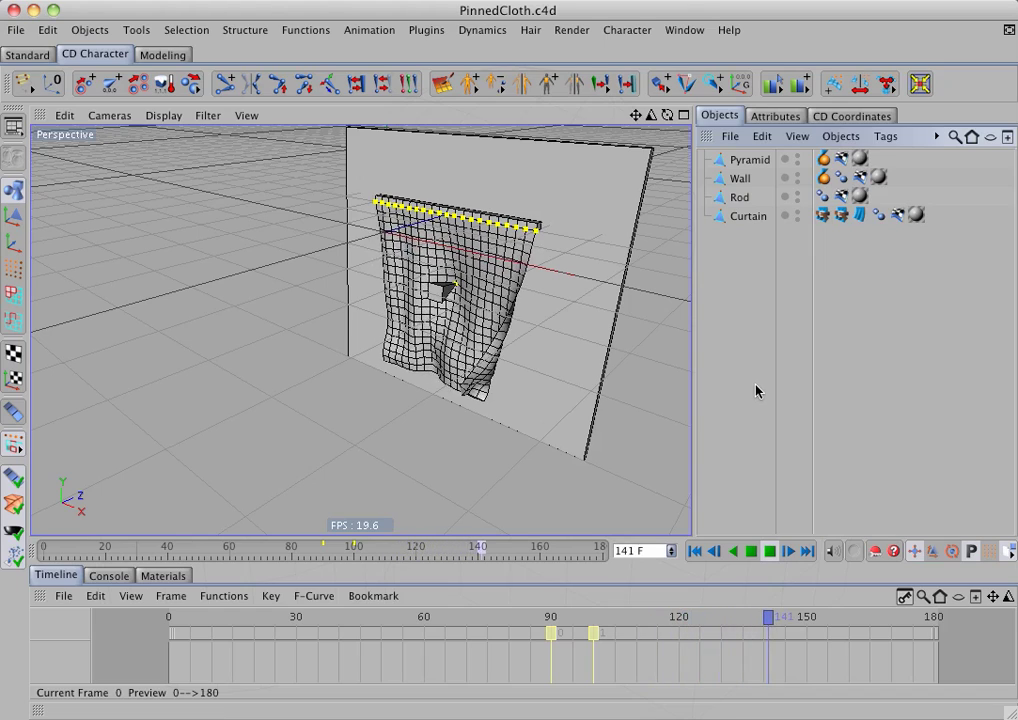
left_click(769, 551)
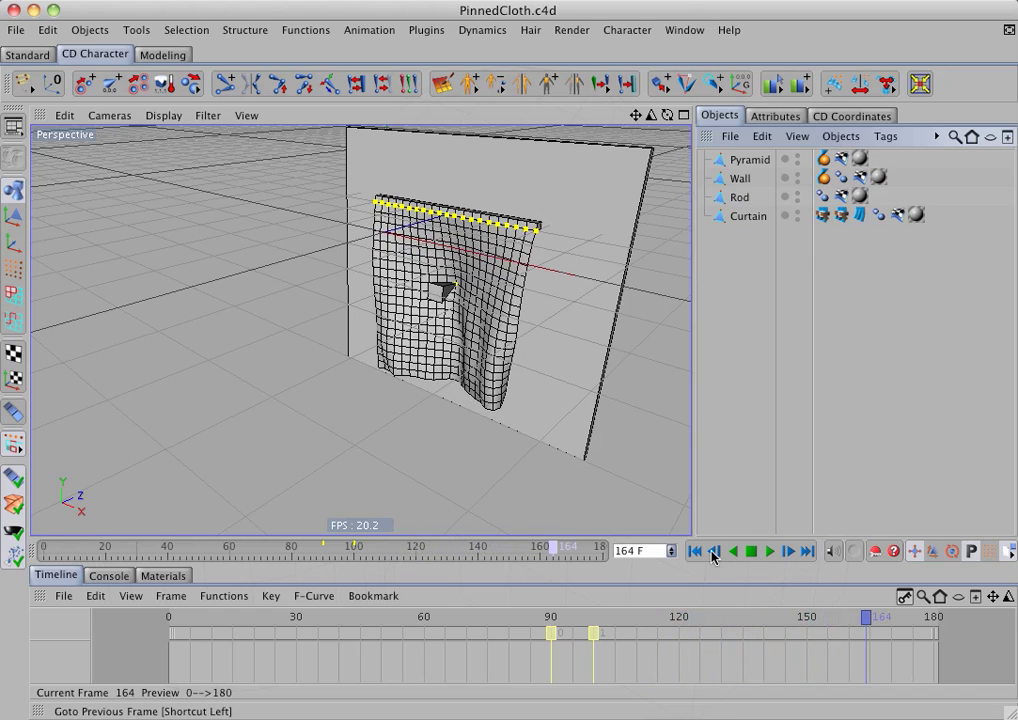
left_click(695, 551)
Accept CD FBX export options with Meshes, Animation and Clothilde to Vertex Cache checked
left_click(426, 30)
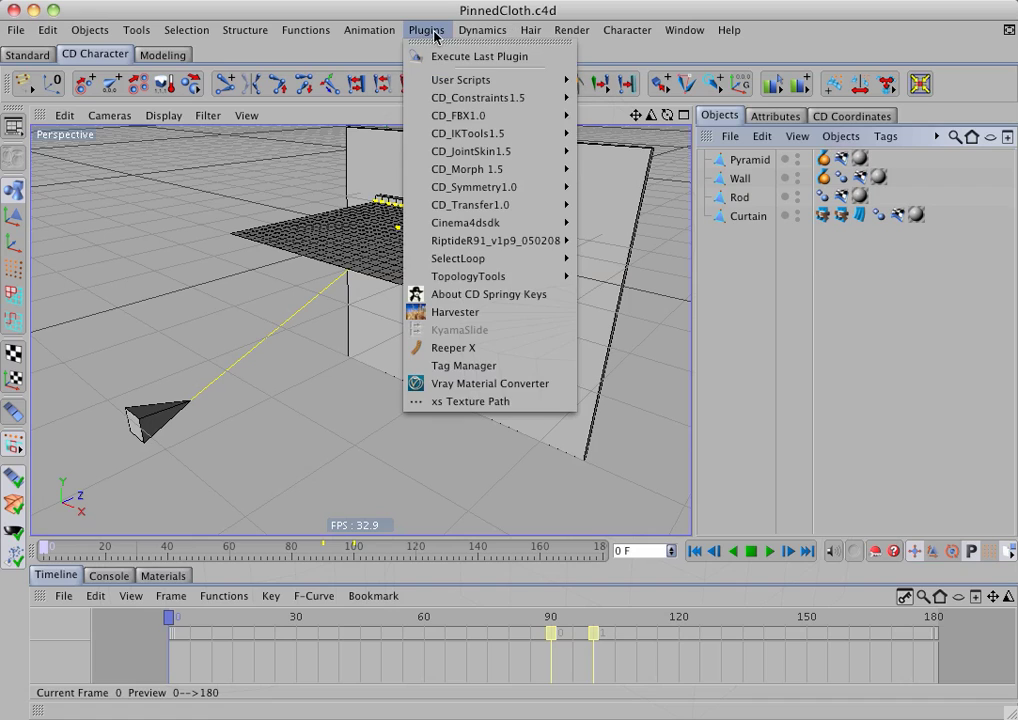
mouse_move(456, 115)
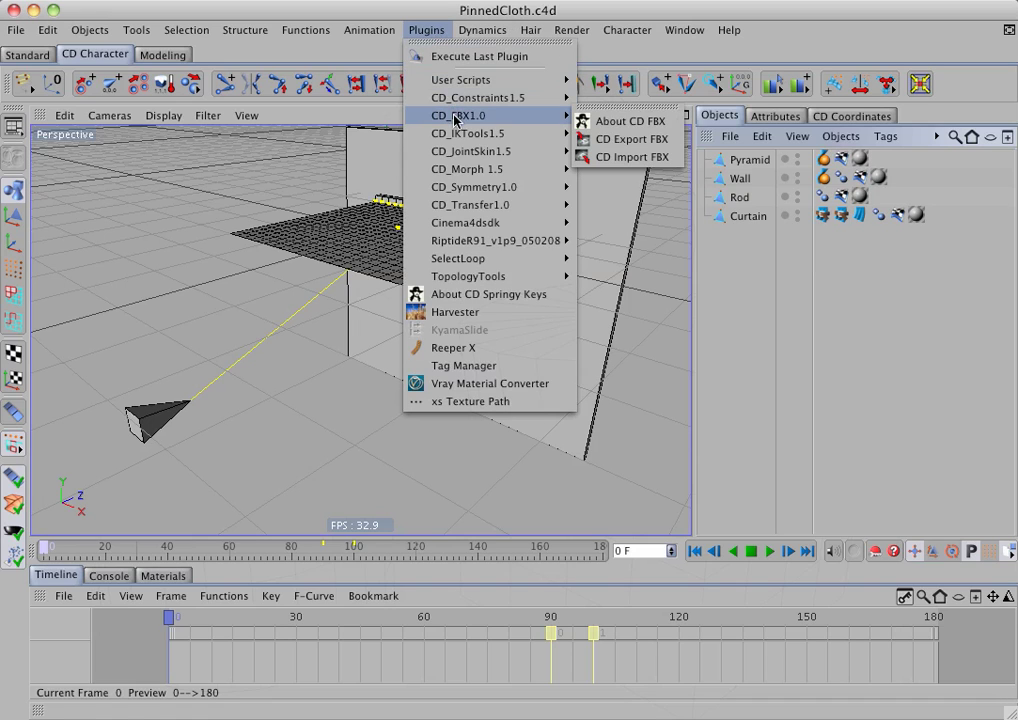
left_click(632, 139)
left_click_drag(641, 14, 625, 100)
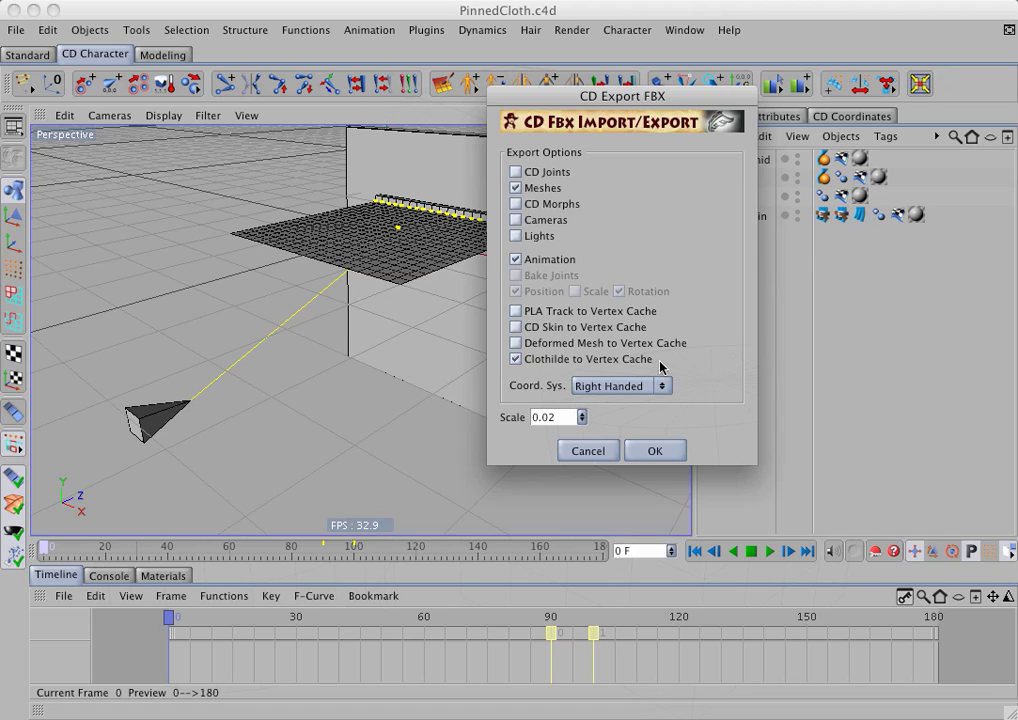
left_click(656, 451)
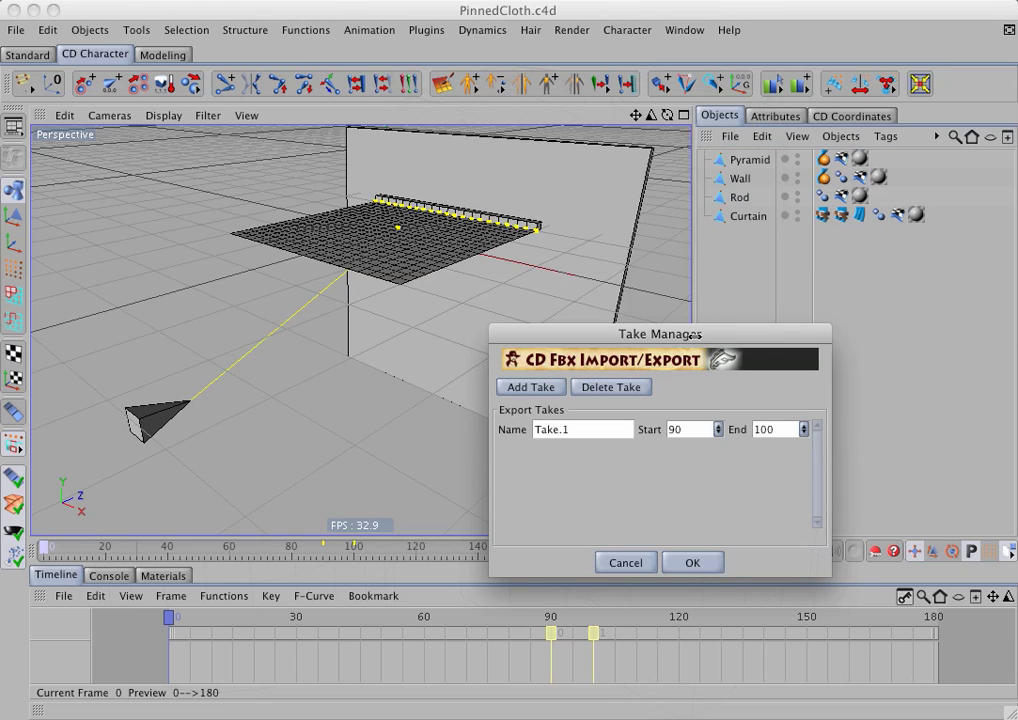
Set Take.1's range to frames 0 through 180 and confirm the take settings
left_click_drag(693, 335, 684, 213)
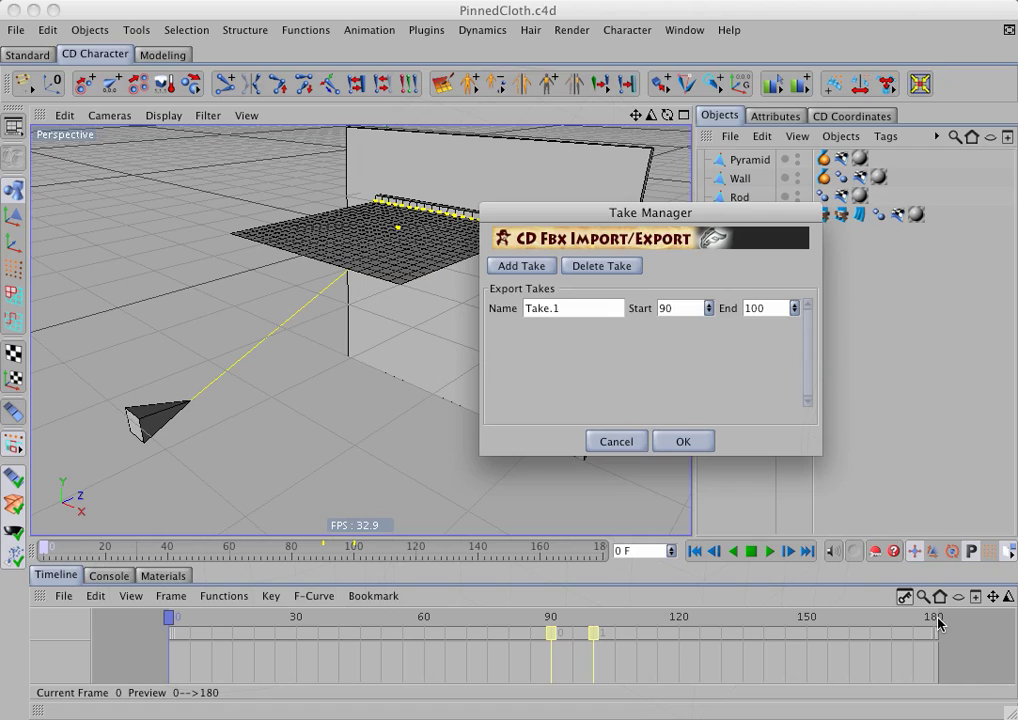
left_click_drag(692, 317, 624, 316)
type("0")
key("Tab")
type("180")
left_click(707, 443)
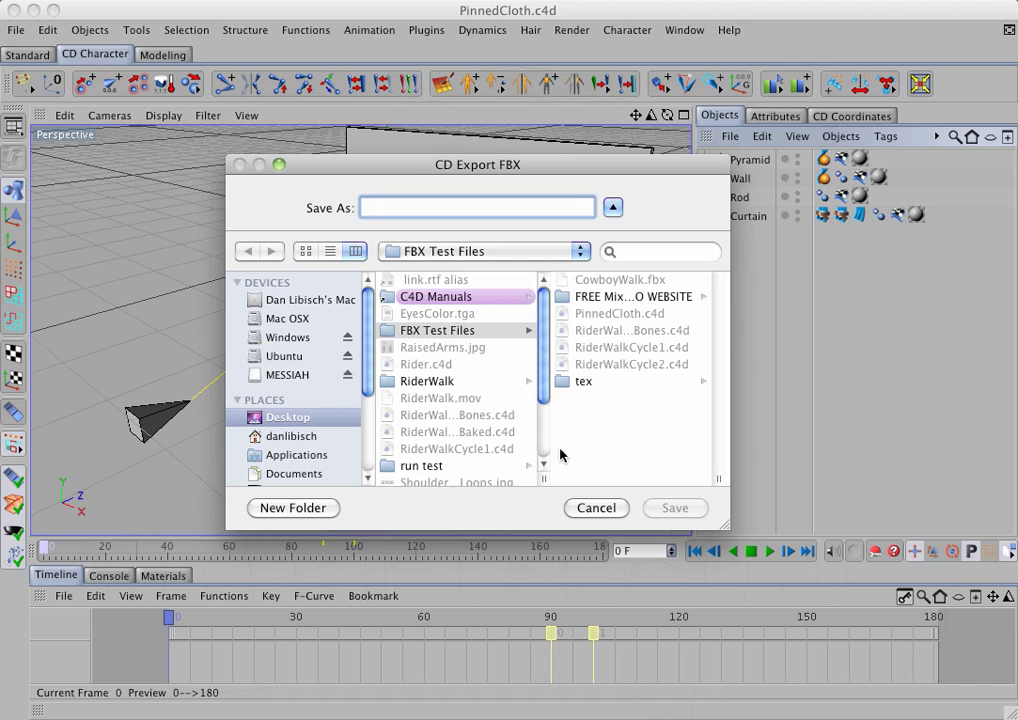
Cancel the CD Export FBX save dialog without entering a file name
left_click(599, 508)
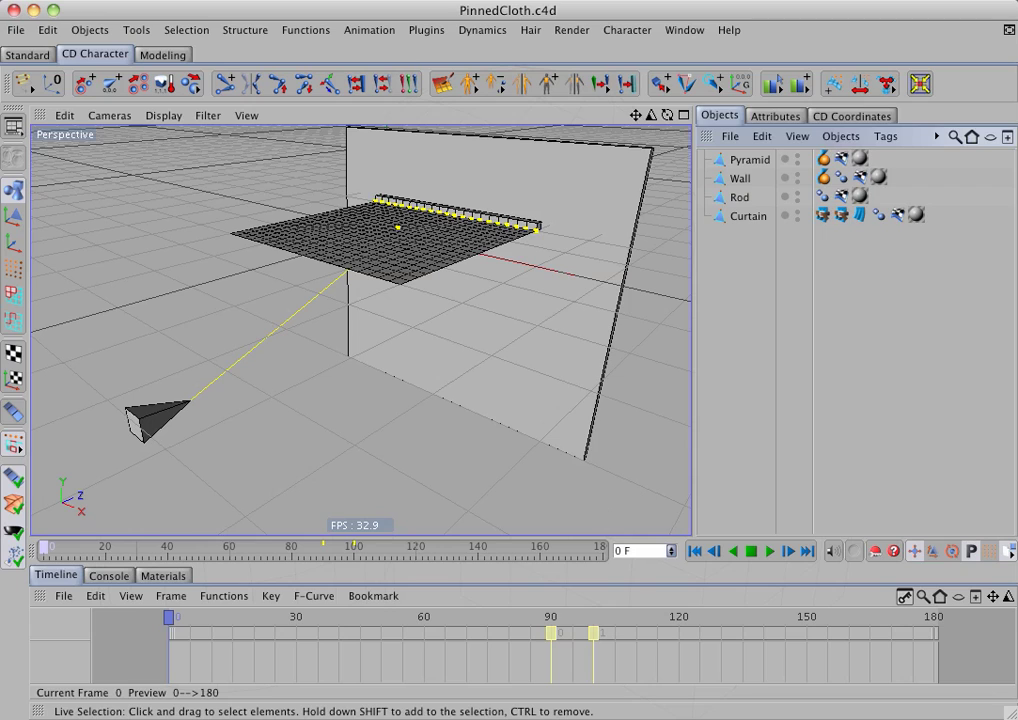
Rename the FBX Test Files folder to FBX_Test_Files and close the Finder window
key("super+Tab")
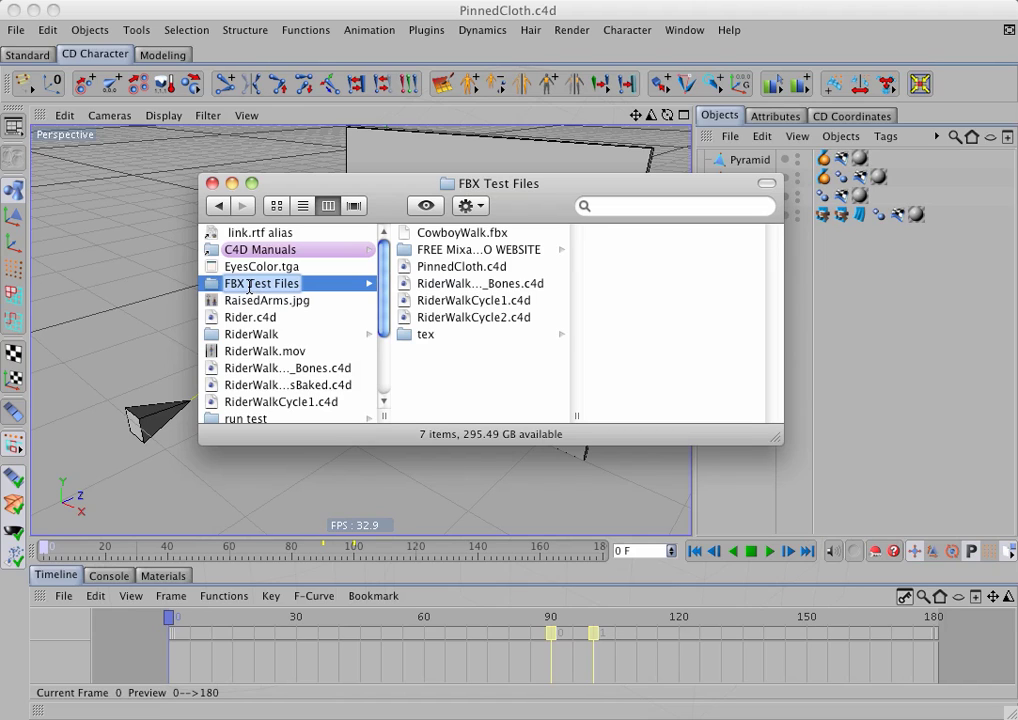
left_click(249, 285)
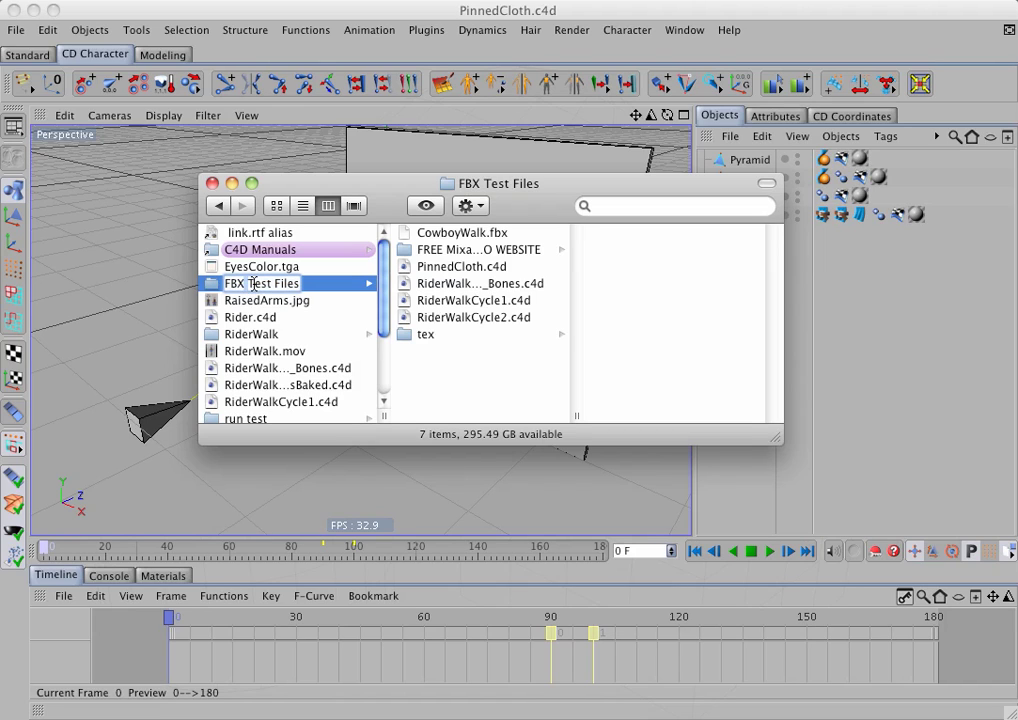
left_click(249, 284)
key("BackSpace")
type("_")
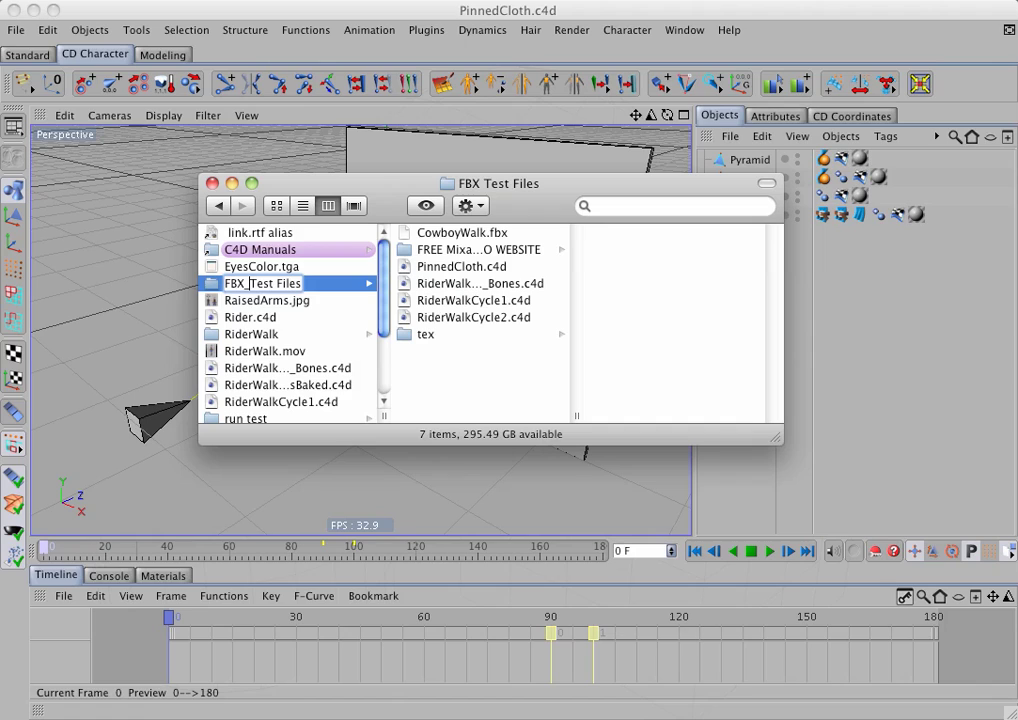
left_click(276, 285)
key("BackSpace")
type("_")
key("Return")
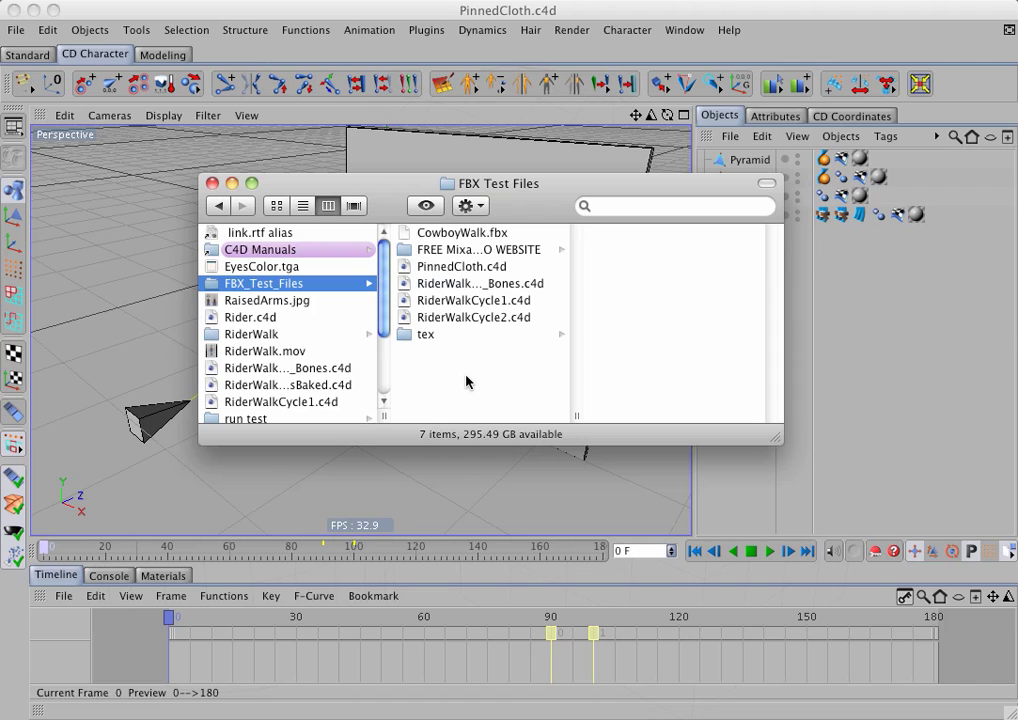
left_click(918, 479)
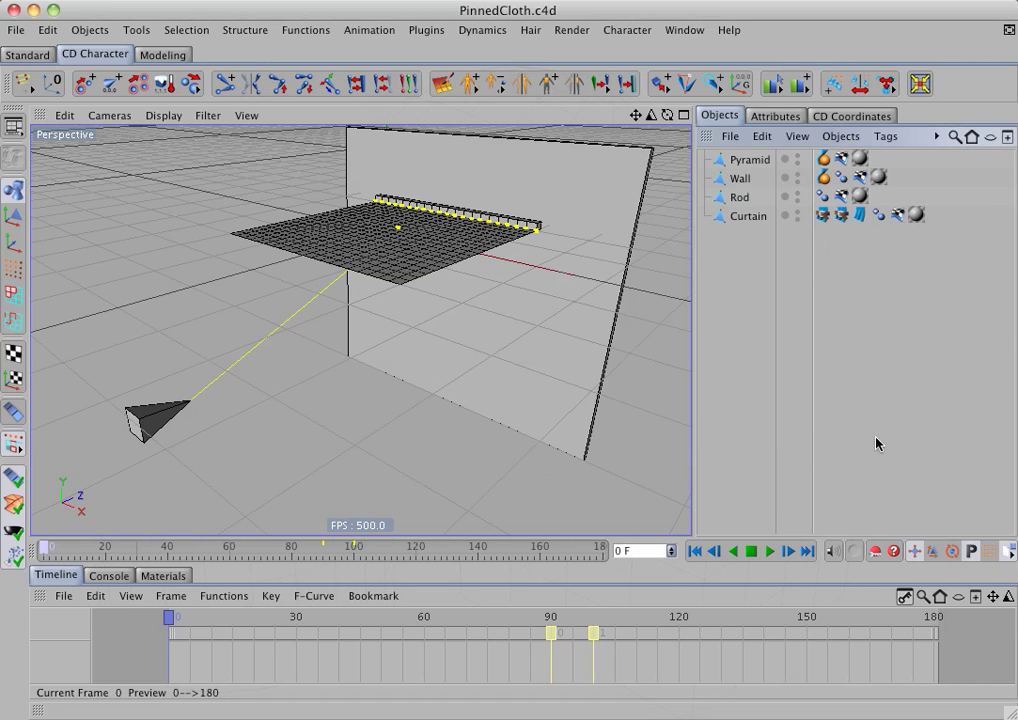
Reopen CD Export FBX from the Plugins menu and accept its export options
left_click(427, 30)
mouse_move(463, 117)
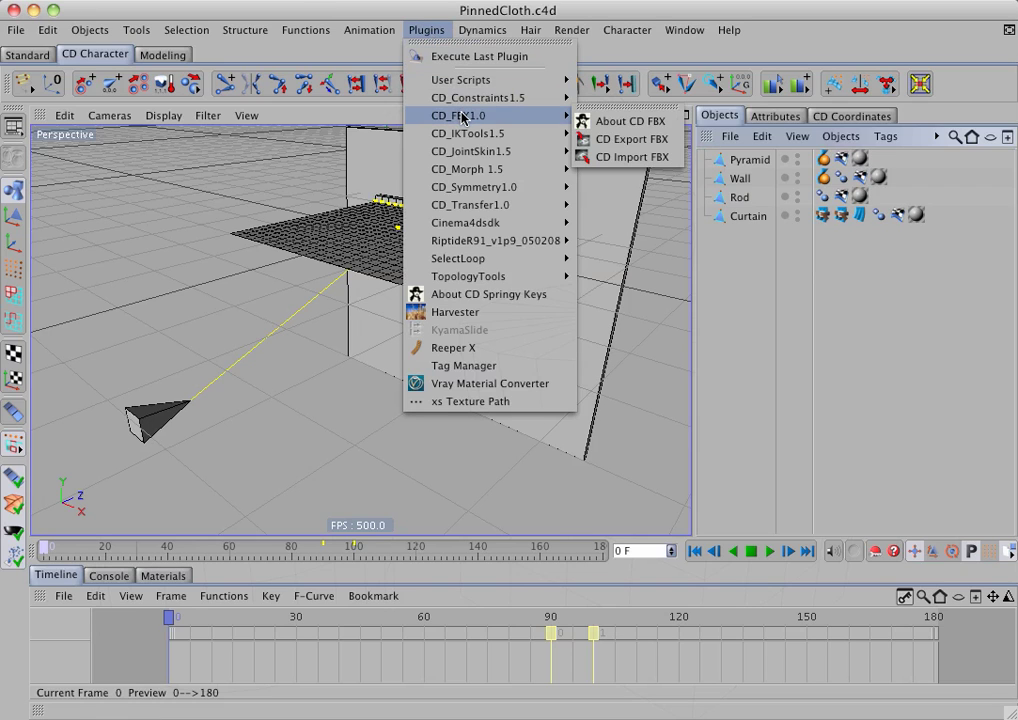
left_click(612, 142)
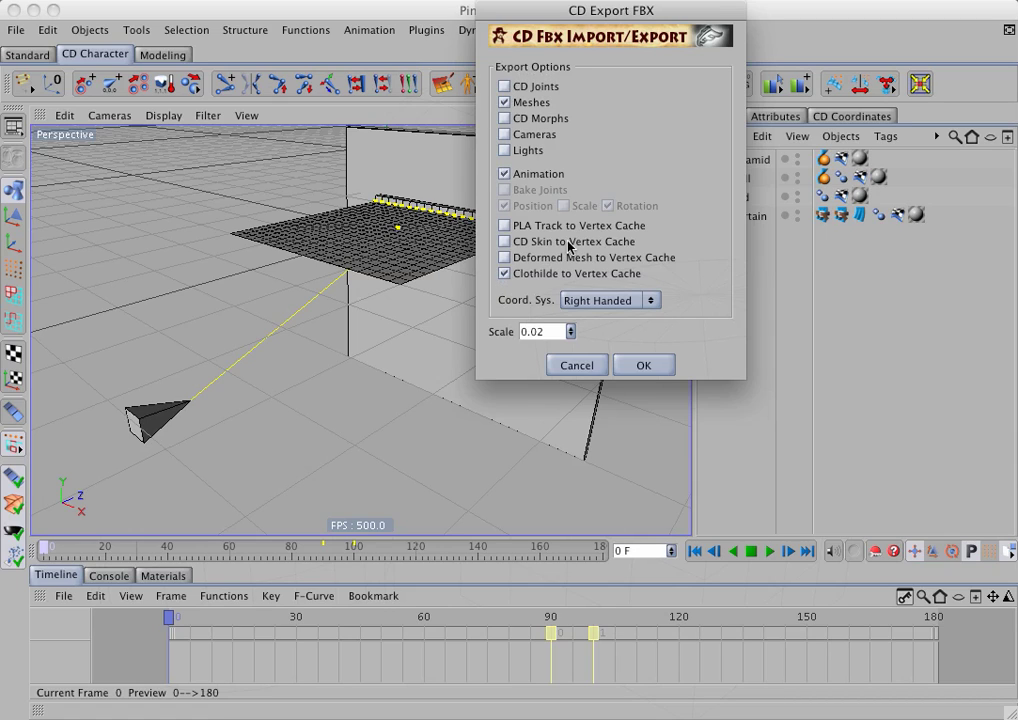
left_click(643, 367)
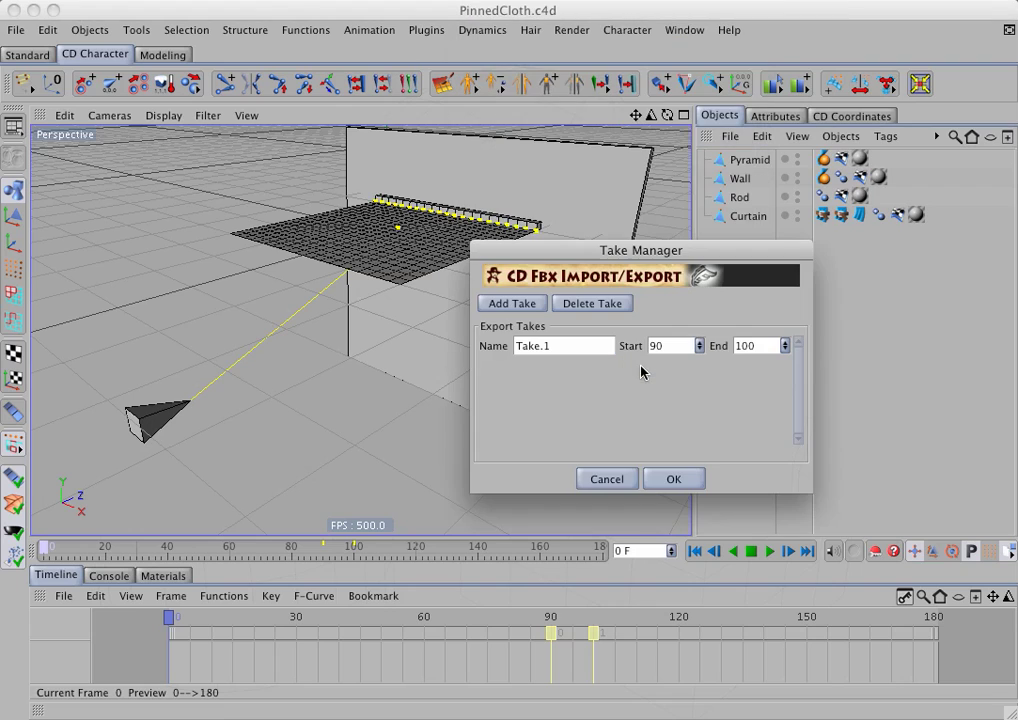
Set Take.1 to run from frame 0 to 180 and continue the export
left_click(651, 345)
key("Tab")
type("180")
left_click(676, 480)
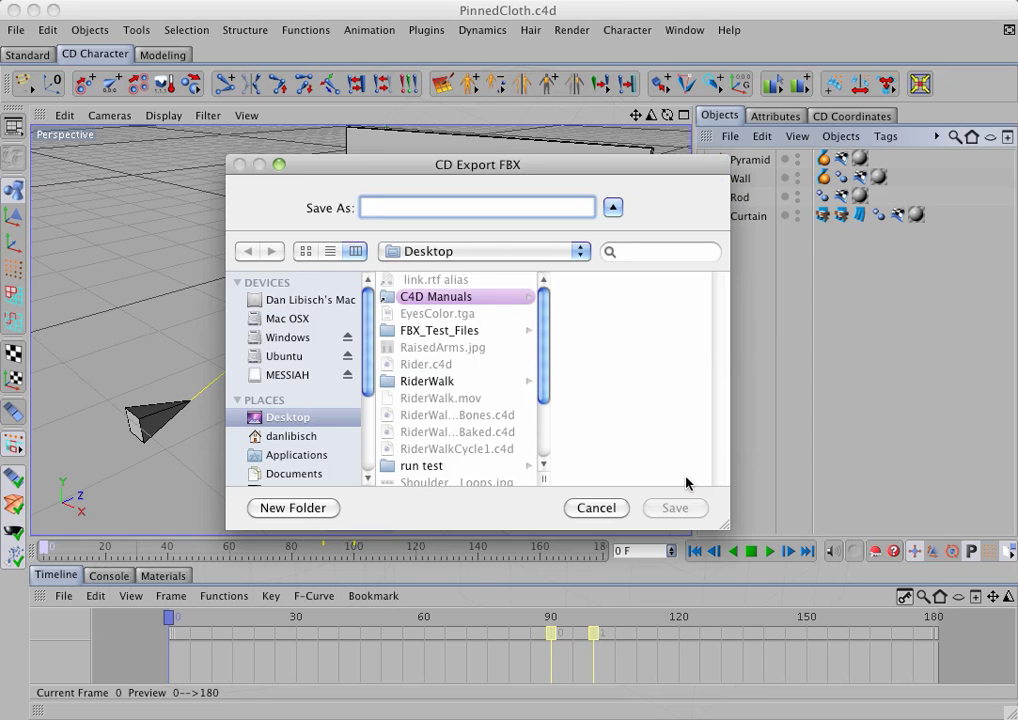
Save the cloth export as ClothTest in the FBX_Test_Files folder
left_click(449, 332)
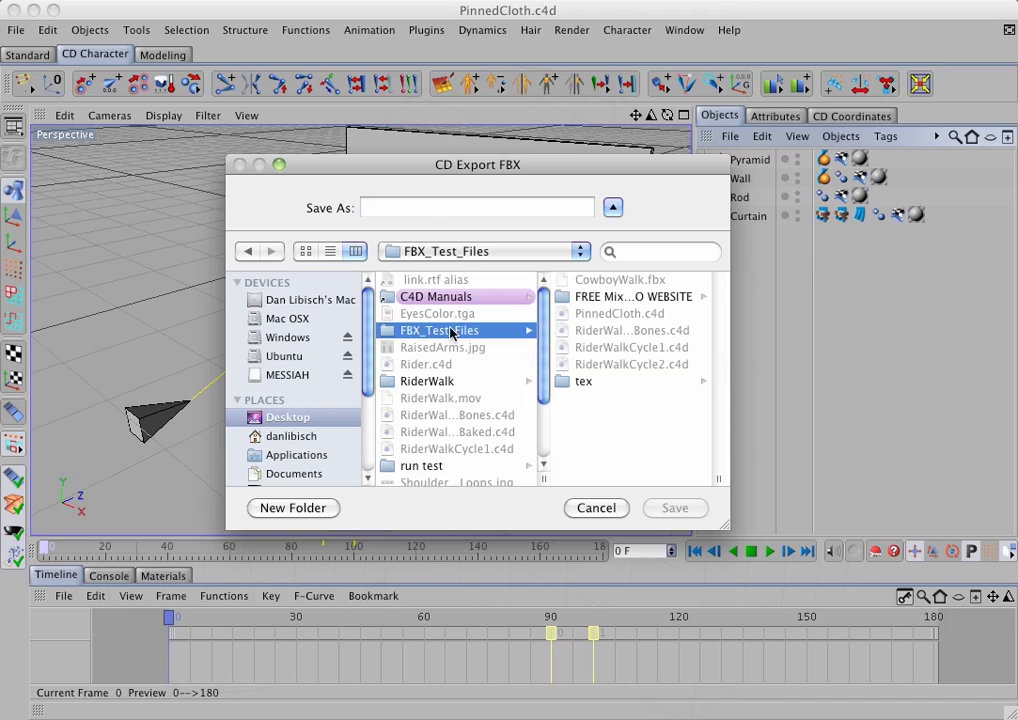
left_click(415, 207)
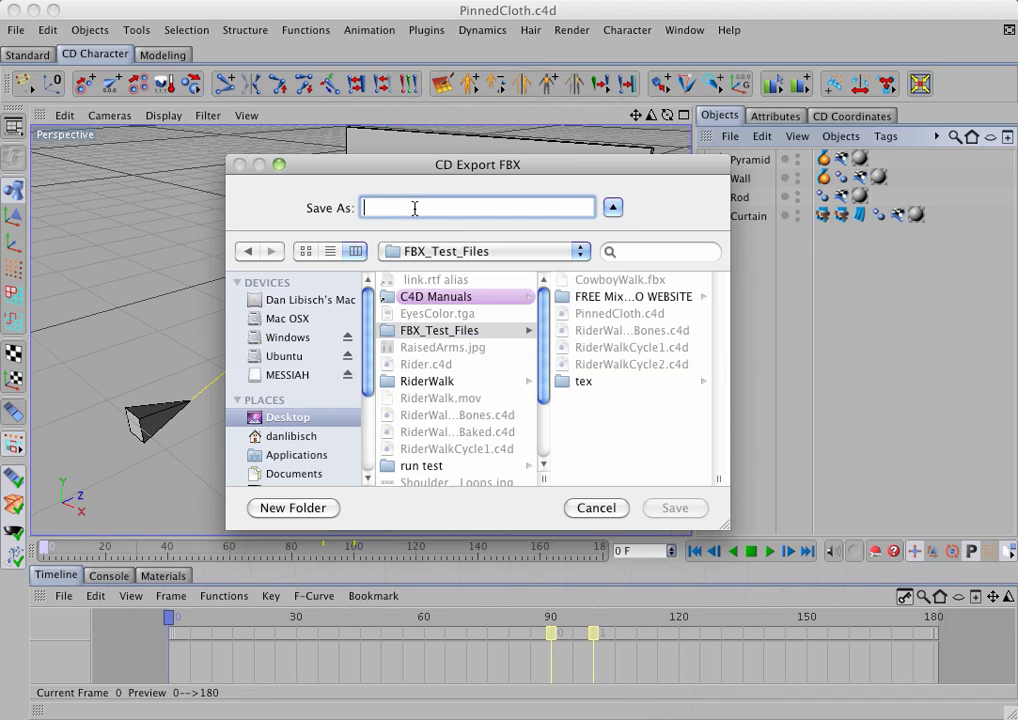
type("Cla")
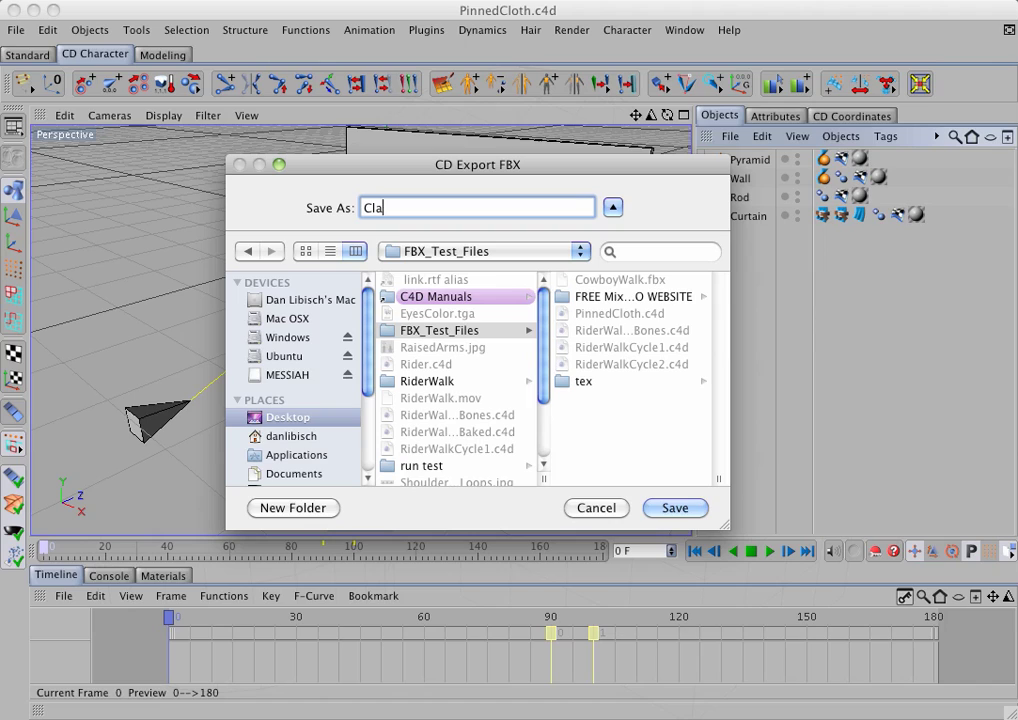
key("BackSpace")
type("othTest")
left_click(675, 508)
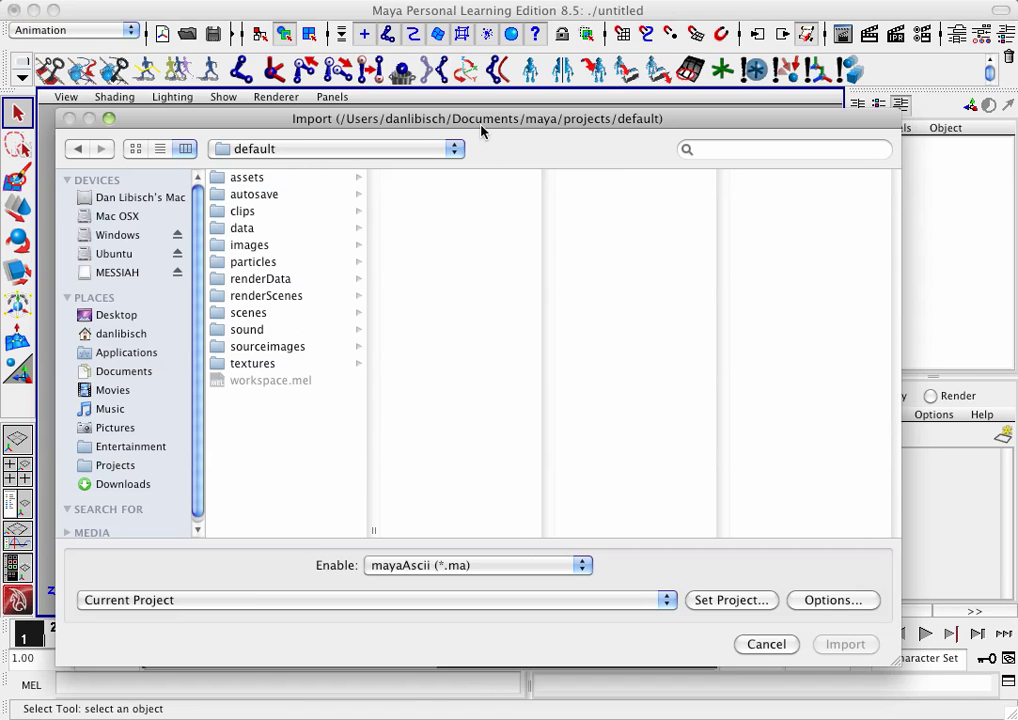
Import ClothTest.fbx from Desktop/FBX_Test_Files with Fbx enabled and default importer options
left_click_drag(480, 129, 518, 41)
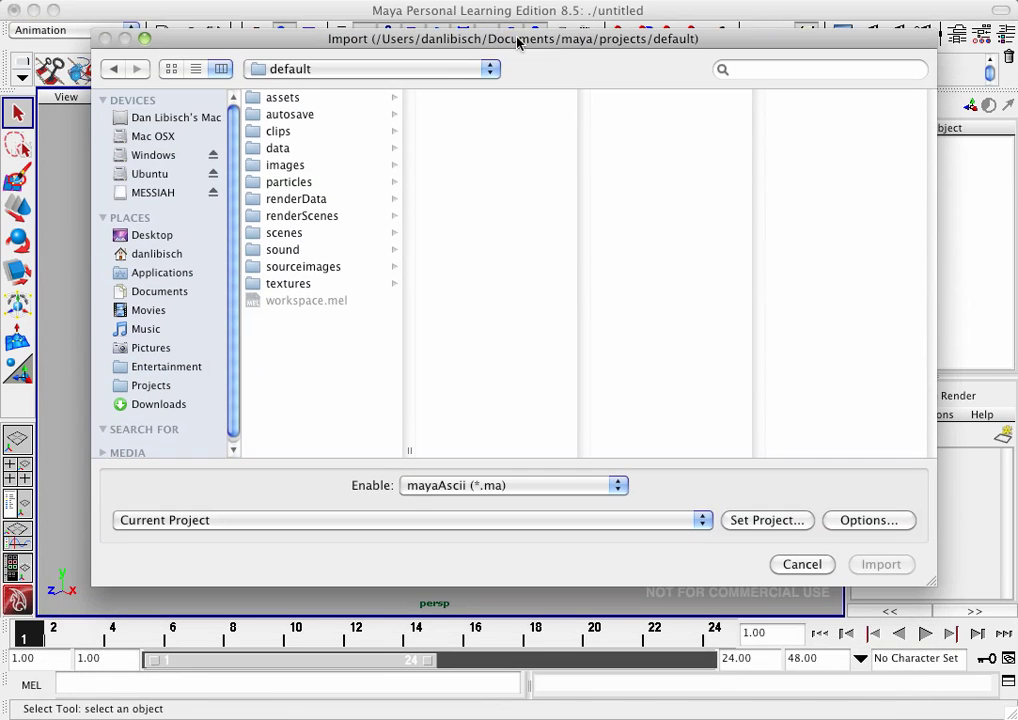
left_click(504, 486)
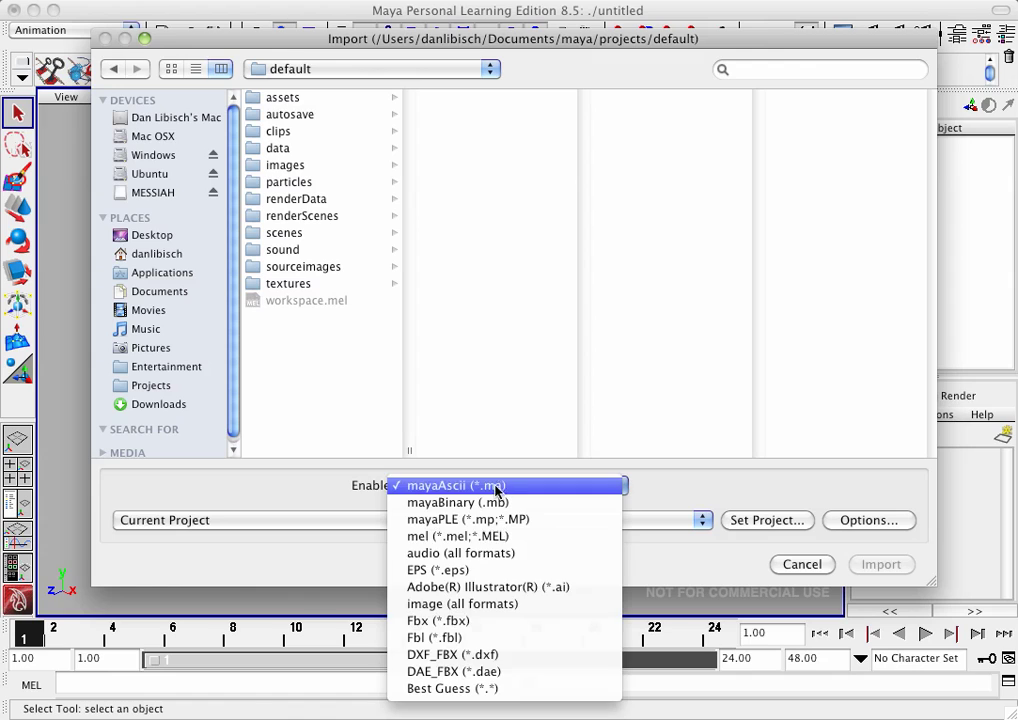
left_click(428, 621)
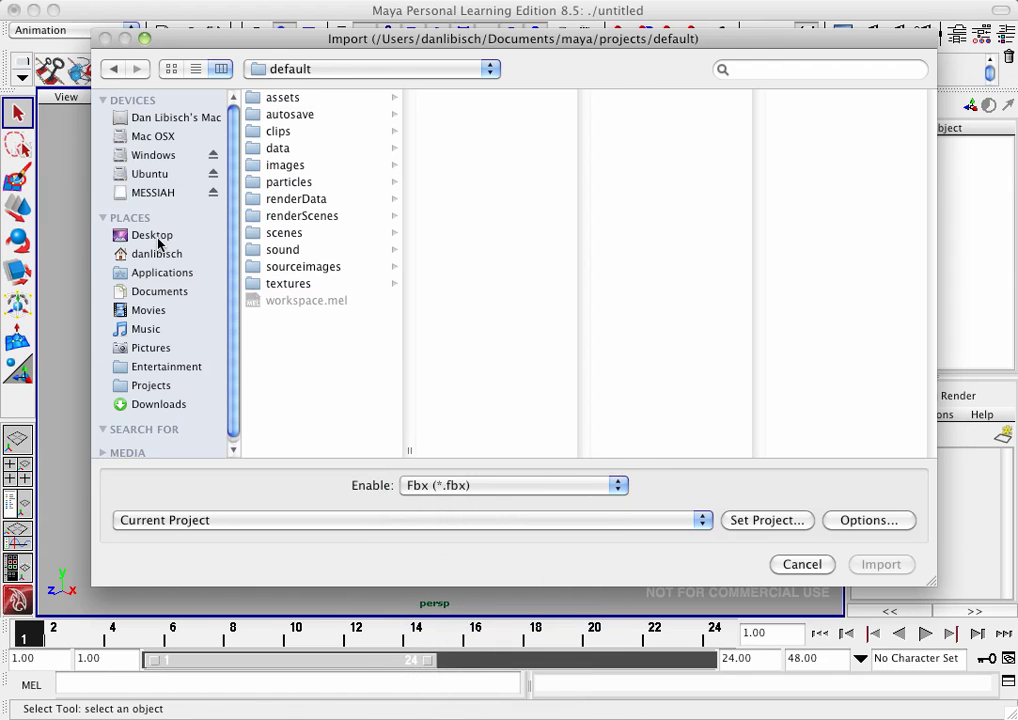
left_click(145, 234)
left_click(310, 148)
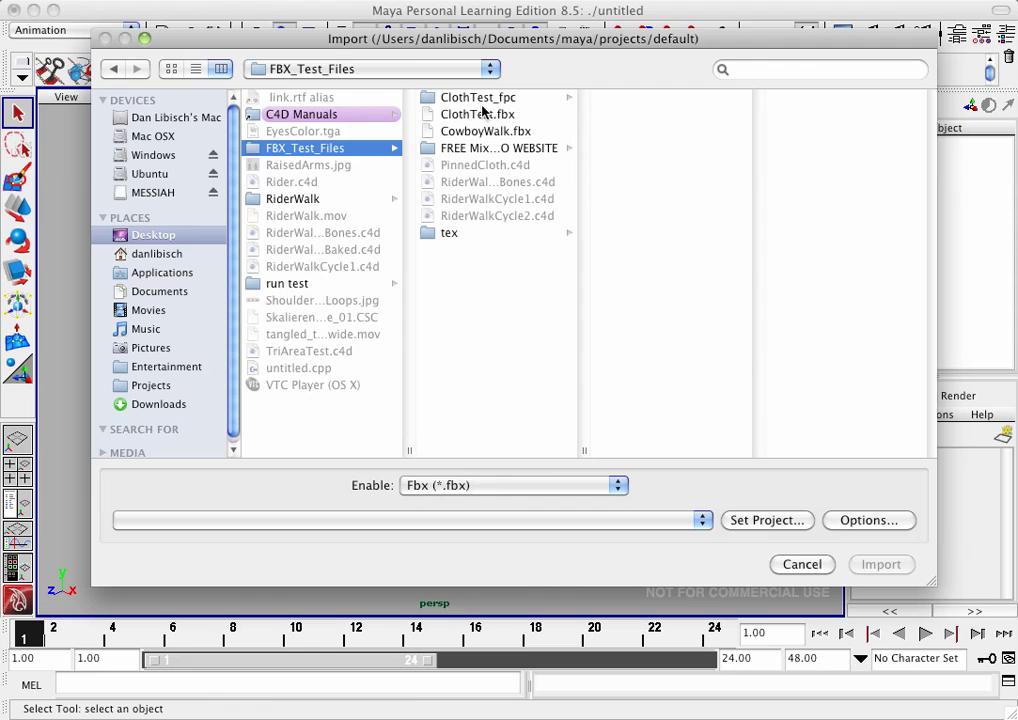
left_click(485, 98)
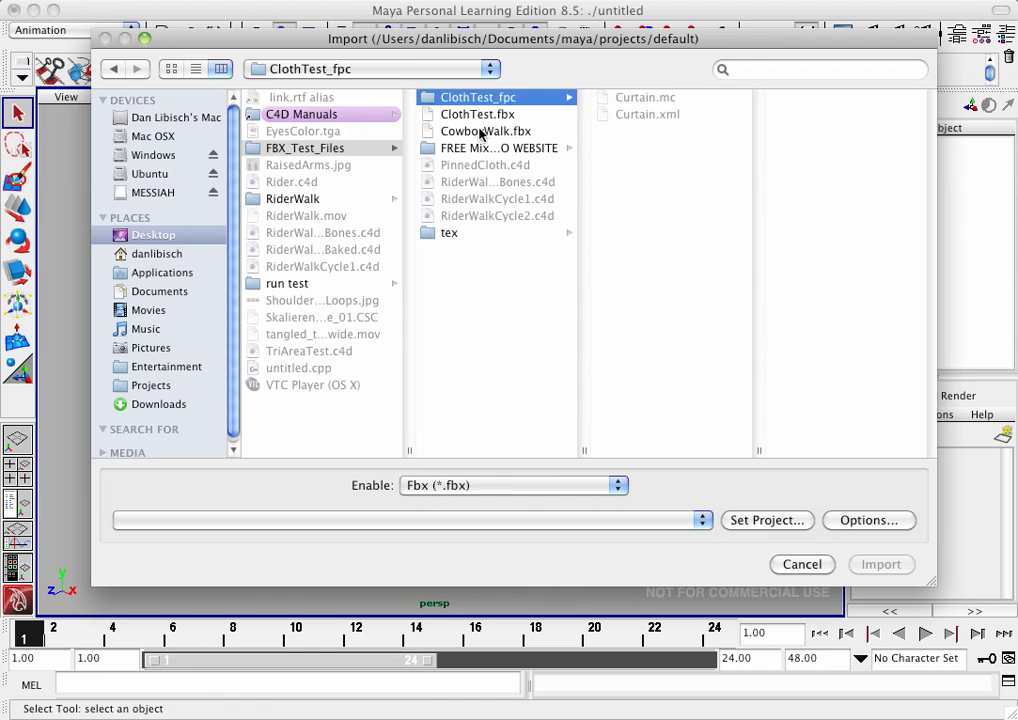
left_click(457, 117)
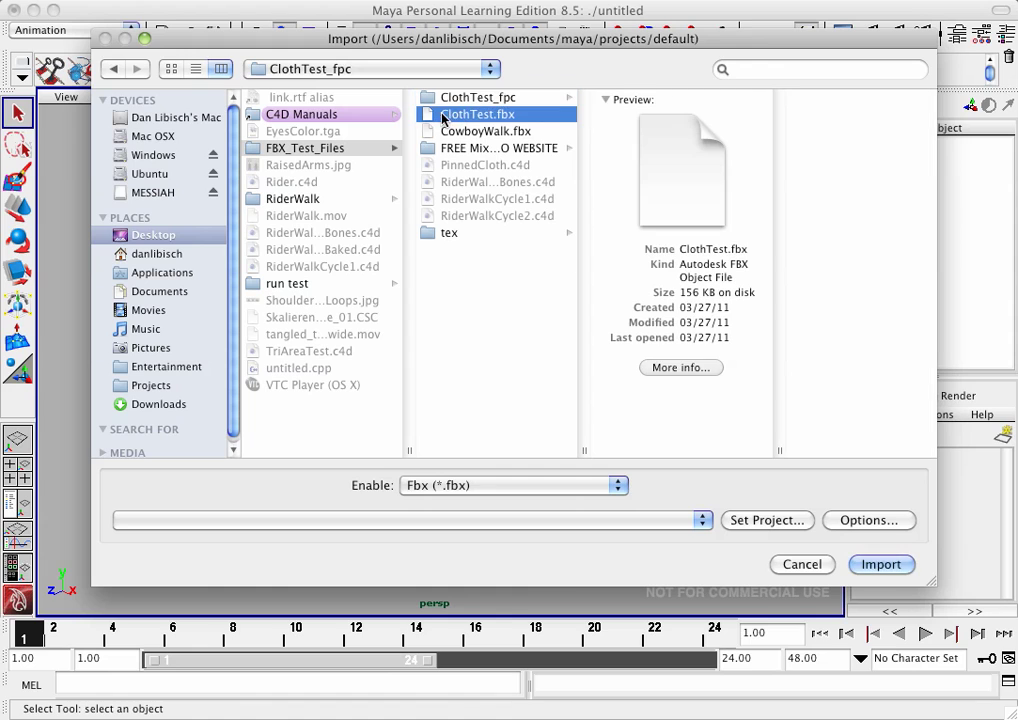
left_click(879, 564)
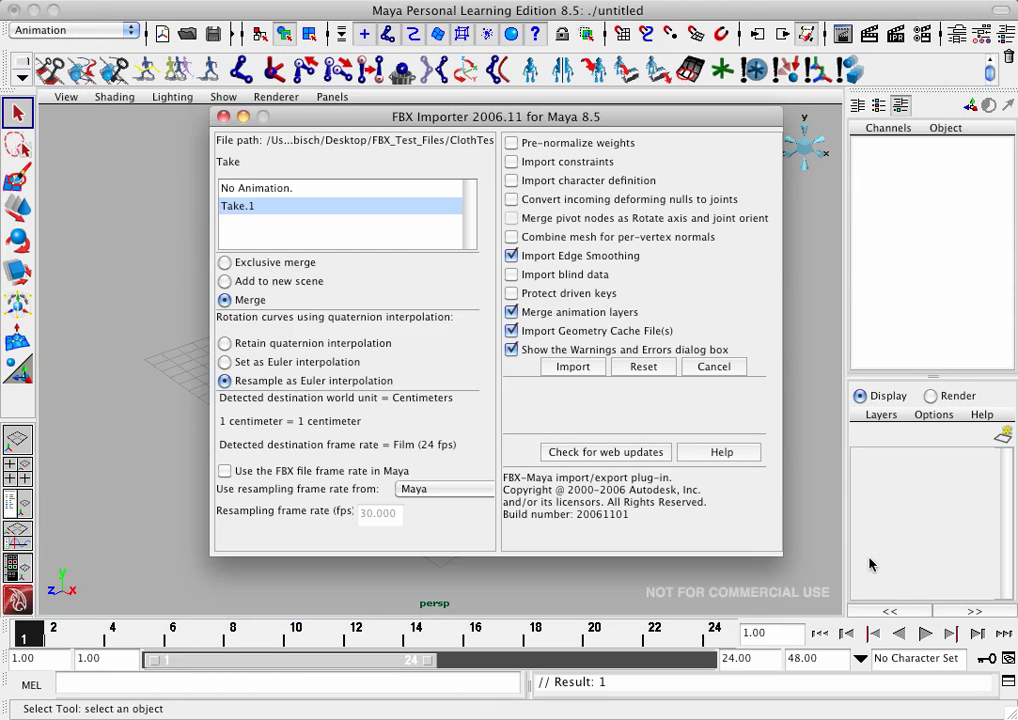
left_click(568, 368)
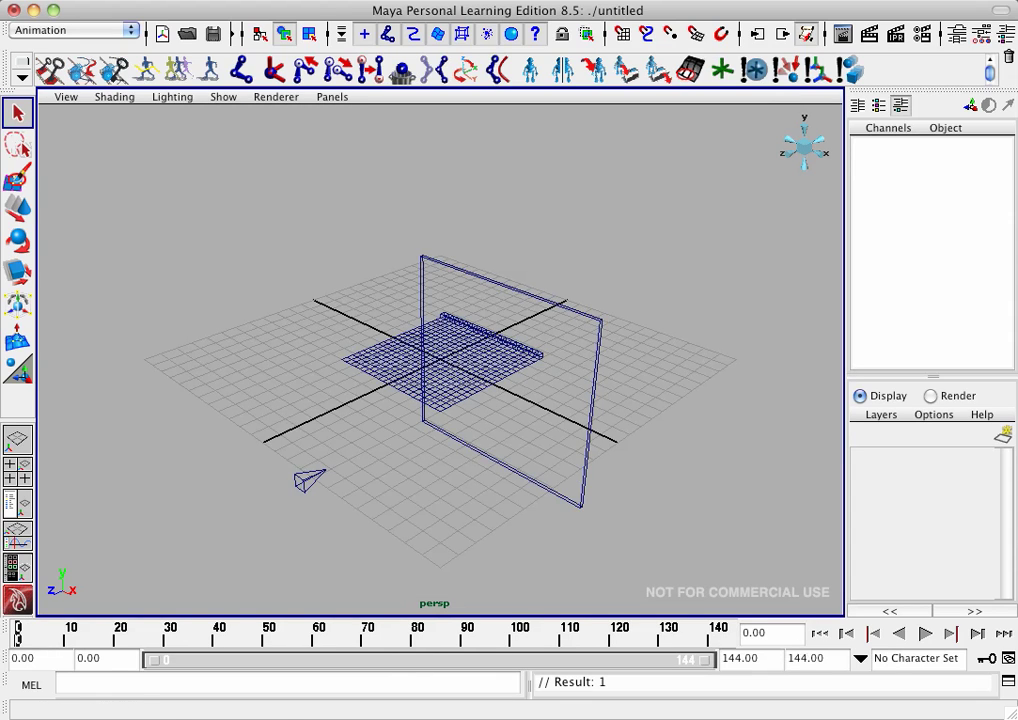
Play the imported curtain animation in Maya, then stop playback
left_click(927, 636)
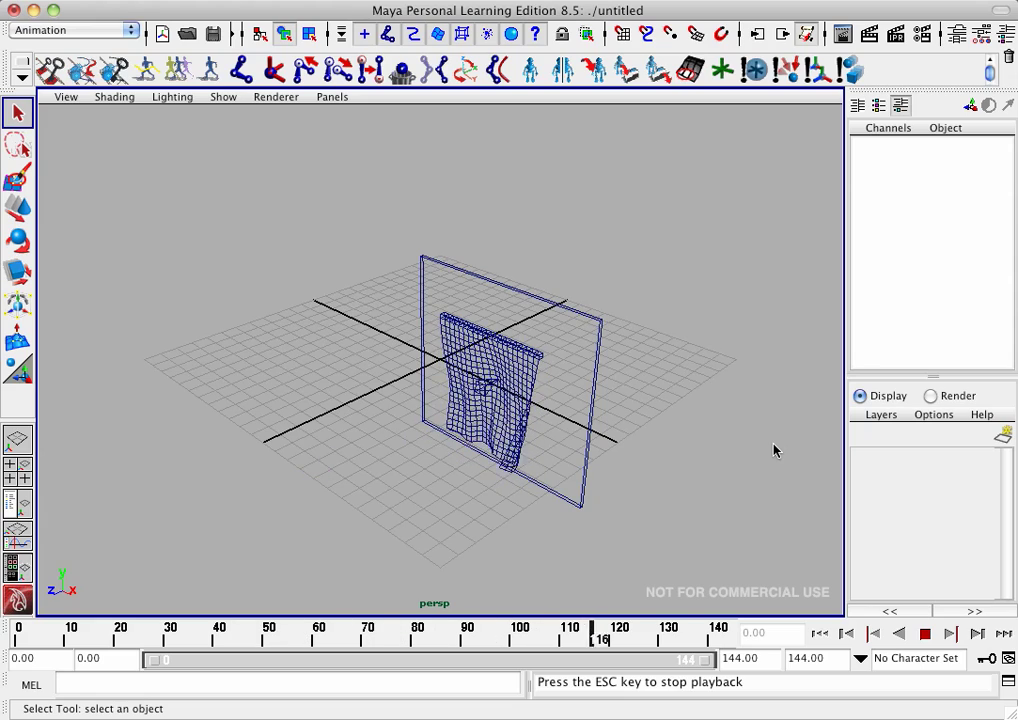
left_click(926, 635)
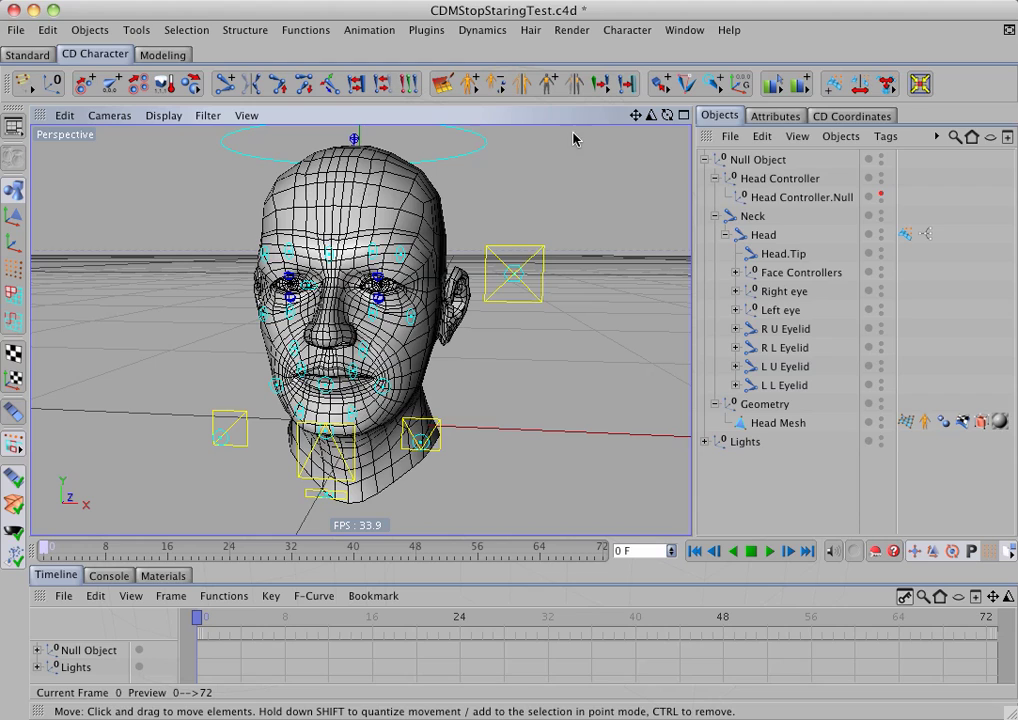
Export the head via CD Export FBX with CD Joints and CD Morphs, no animation, scale 0.1
left_click(425, 30)
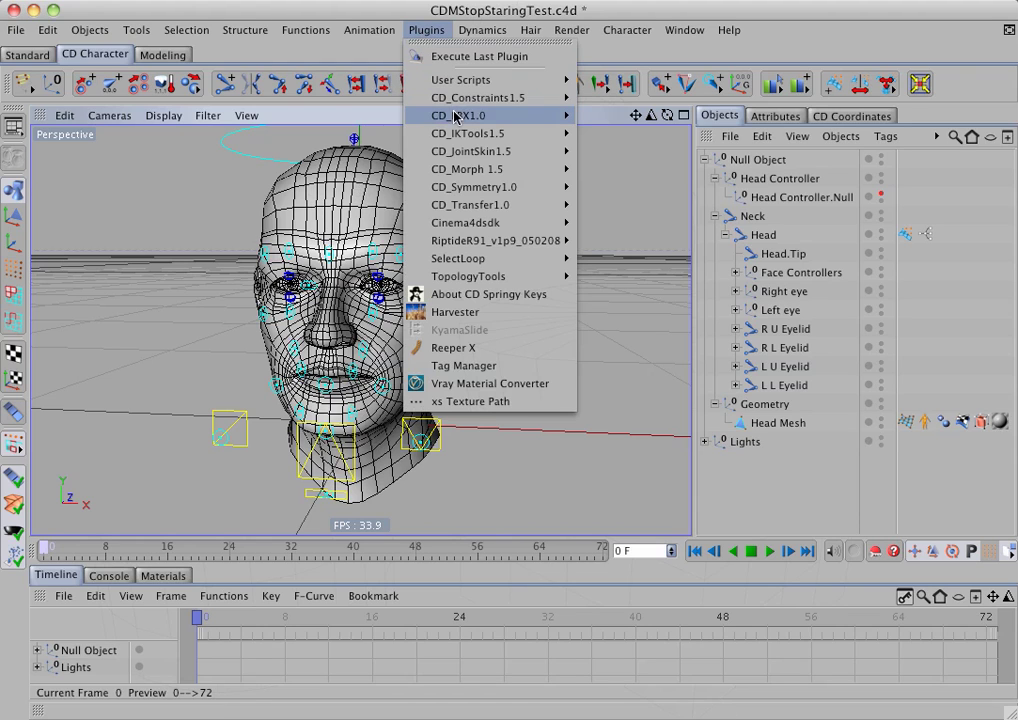
mouse_move(456, 117)
left_click(633, 139)
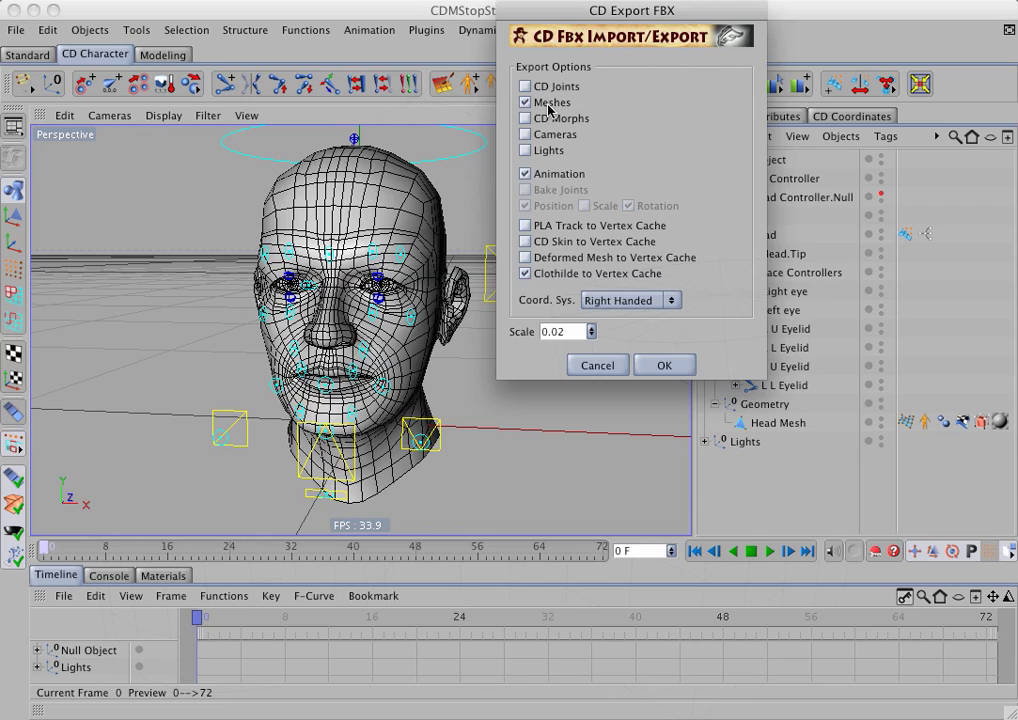
left_click_drag(594, 17, 582, 108)
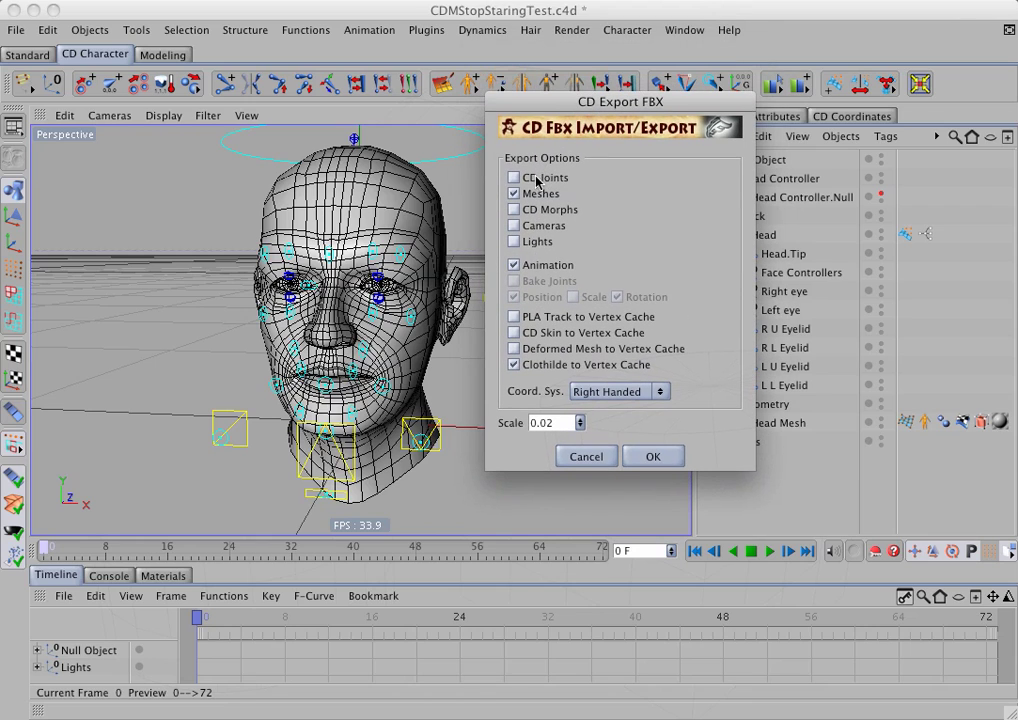
left_click(531, 181)
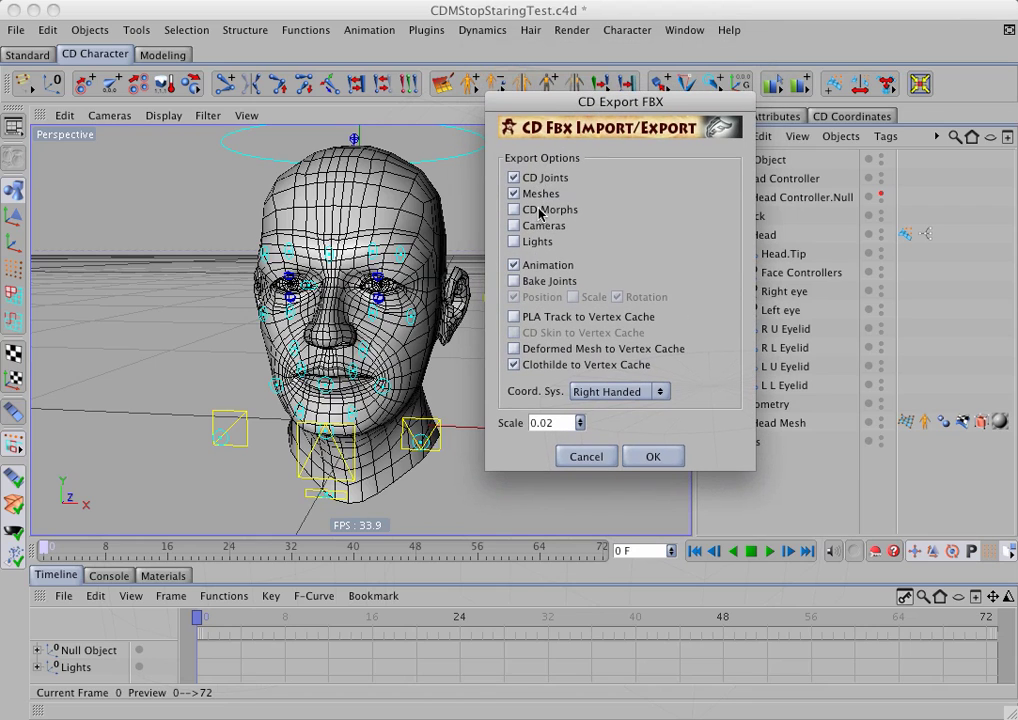
left_click(515, 265)
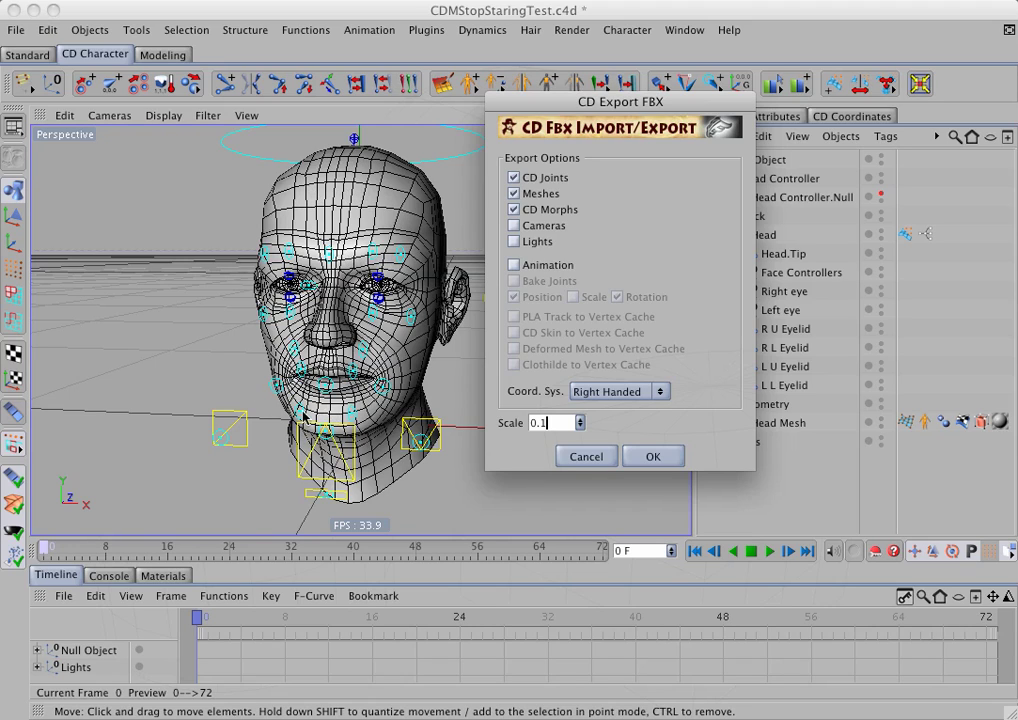
left_click(653, 458)
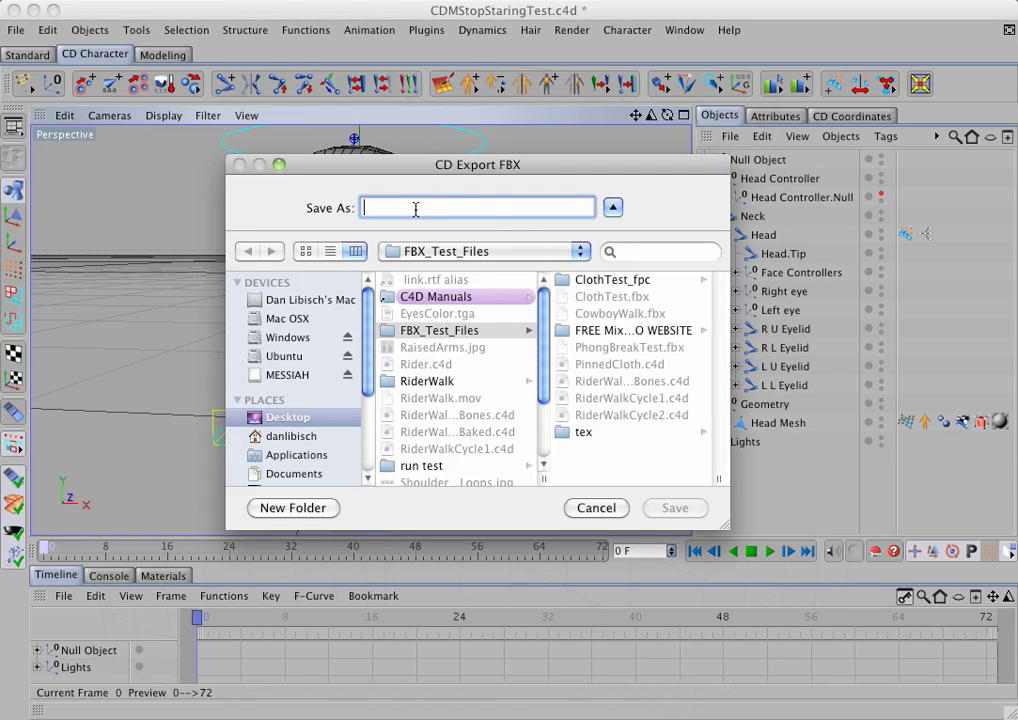
Name the head export CDMorphTest and save it as FBX
type("CDMorph")
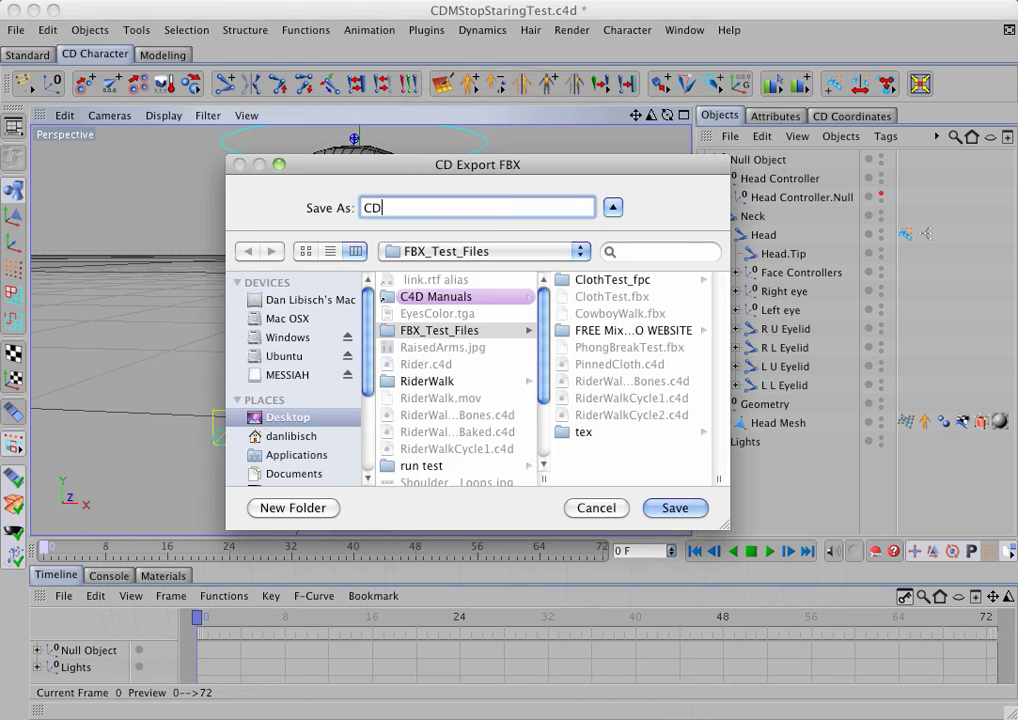
type("Test")
left_click(679, 508)
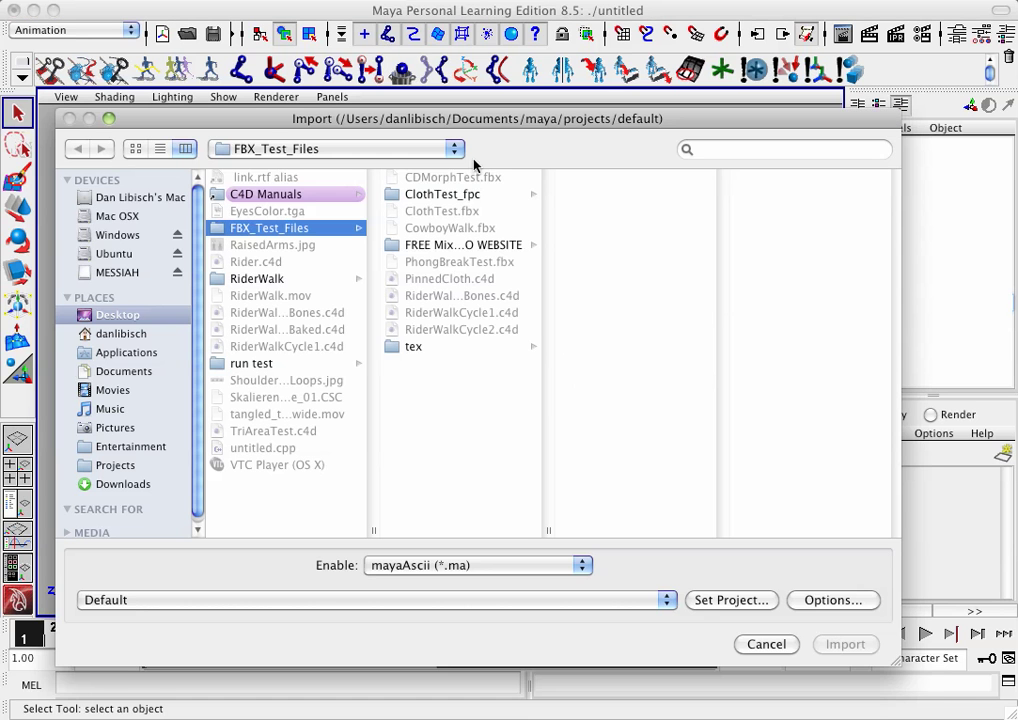
Import CDMorphTest.fbx with Fbx enabled and default options, then zoom in on the head
left_click_drag(505, 128, 527, 65)
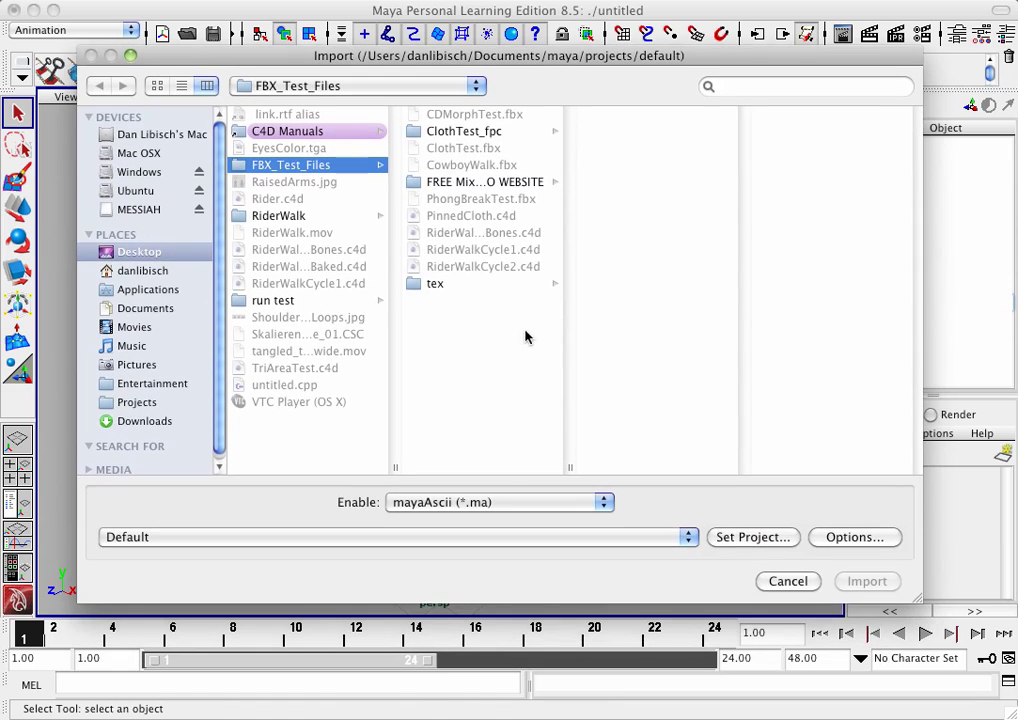
left_click(505, 502)
left_click(490, 637)
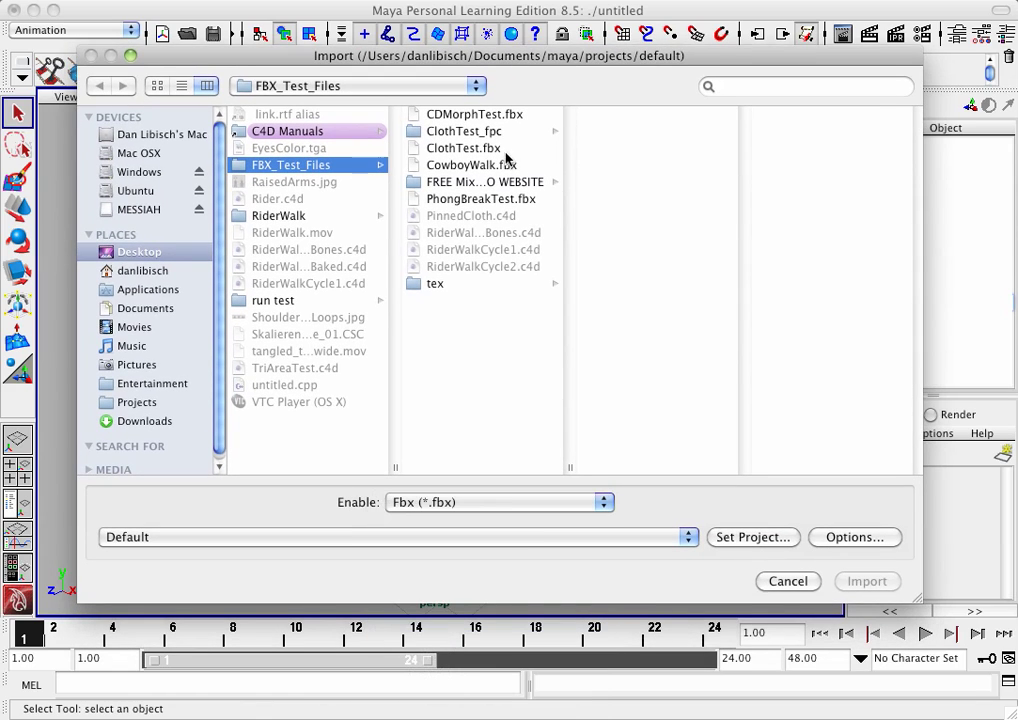
left_click(452, 116)
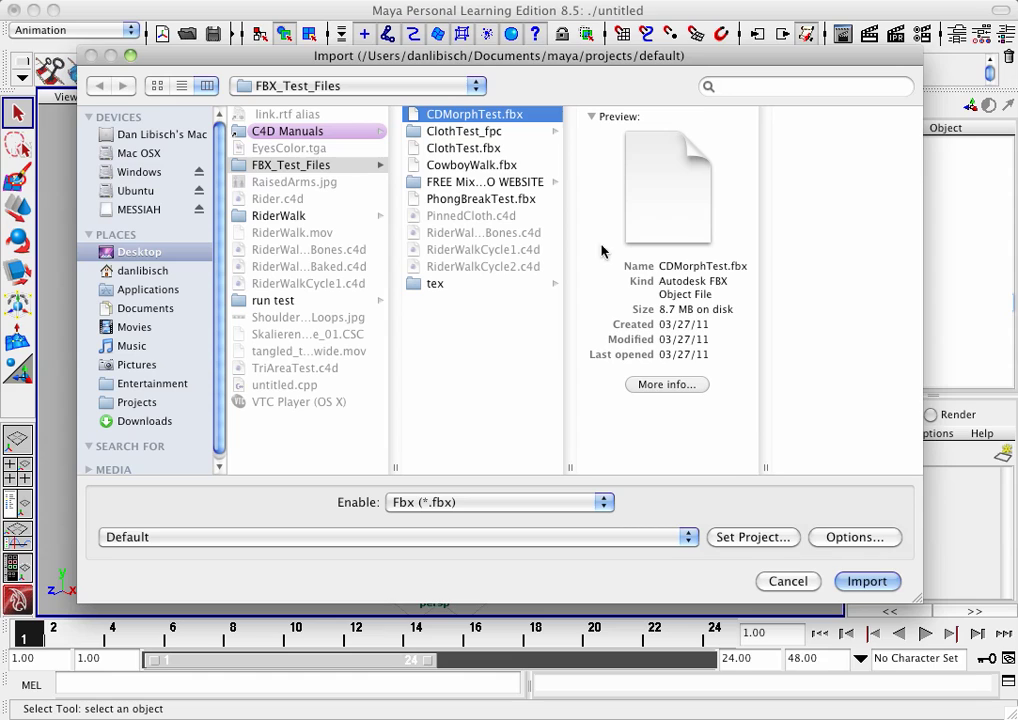
left_click(866, 581)
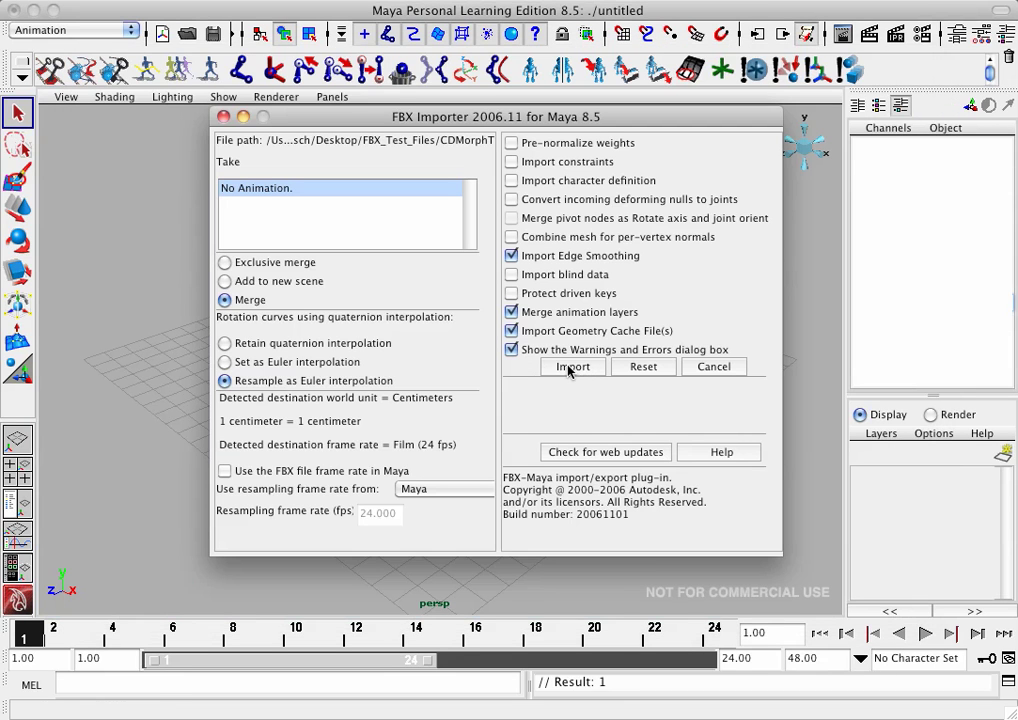
left_click(566, 367)
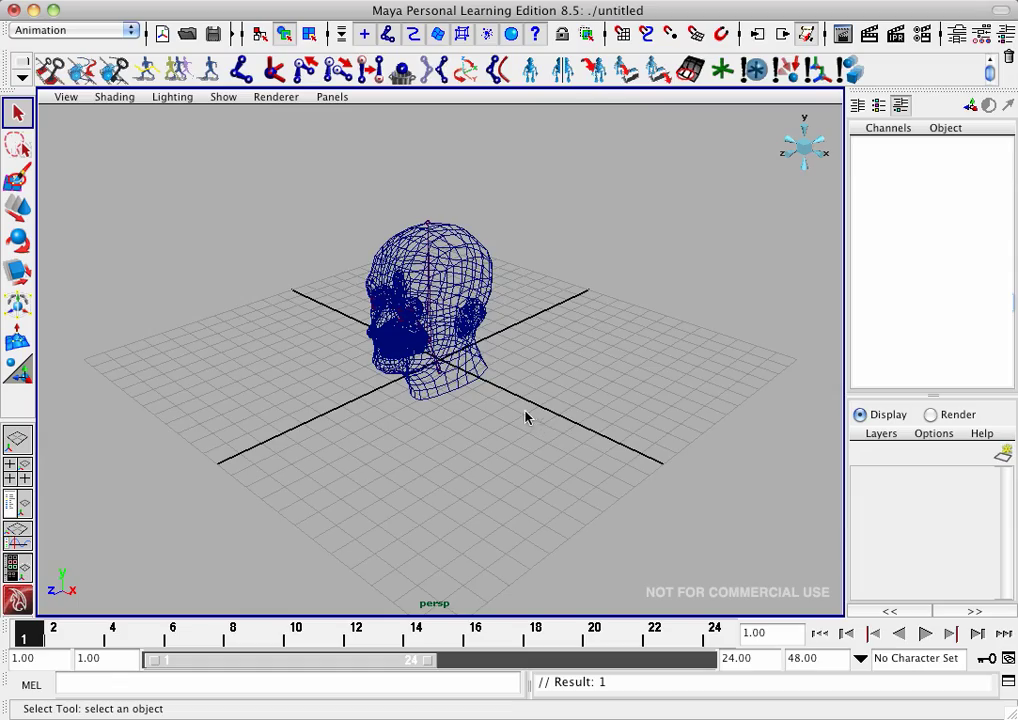
right_click_drag(527, 418, 752, 445, "alt")
Frame the head front-on, switch to High Quality Rendering, and select Head_Mesh
middle_click_drag(636, 350, 652, 477, "alt")
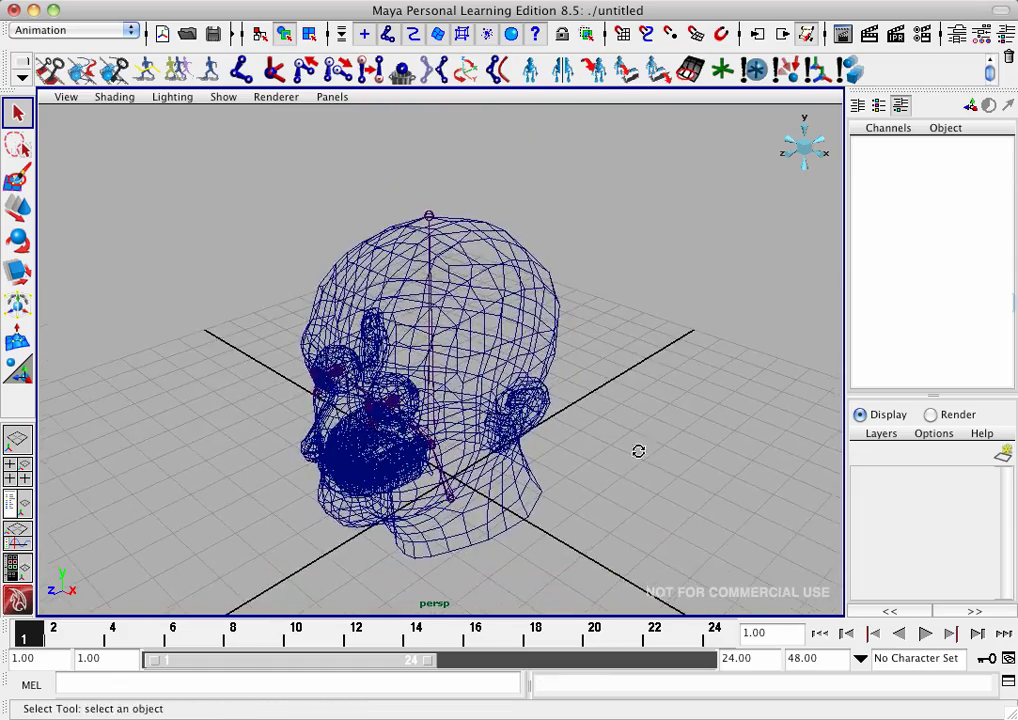
left_click_drag(638, 450, 743, 404, "alt")
right_click_drag(743, 404, 676, 407, "alt")
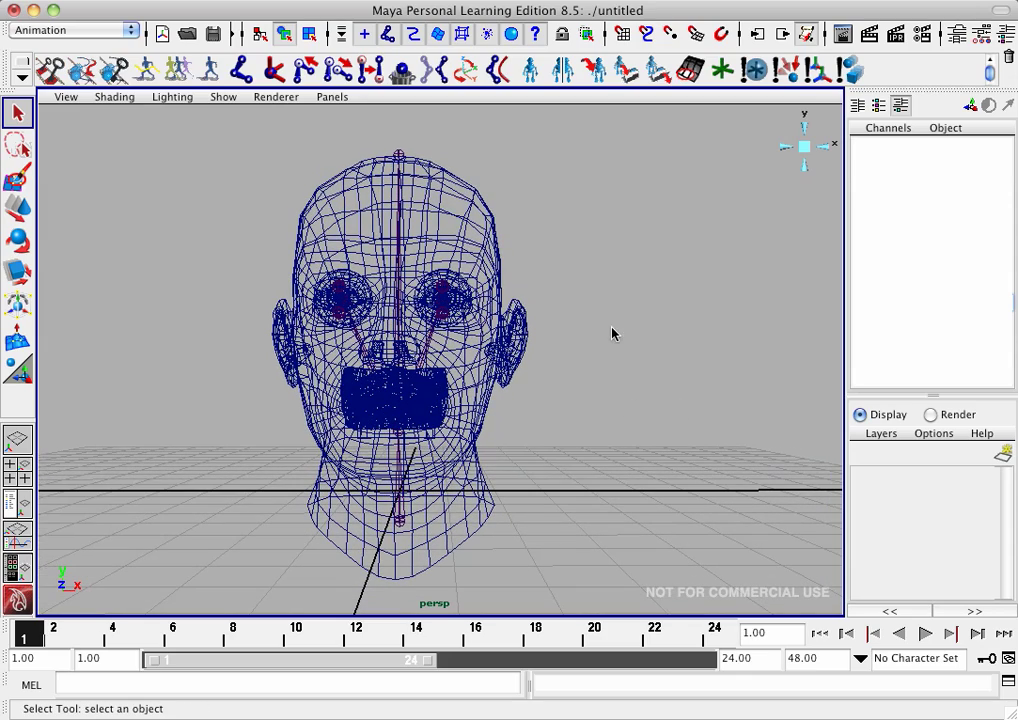
left_click(280, 98)
left_click(283, 136)
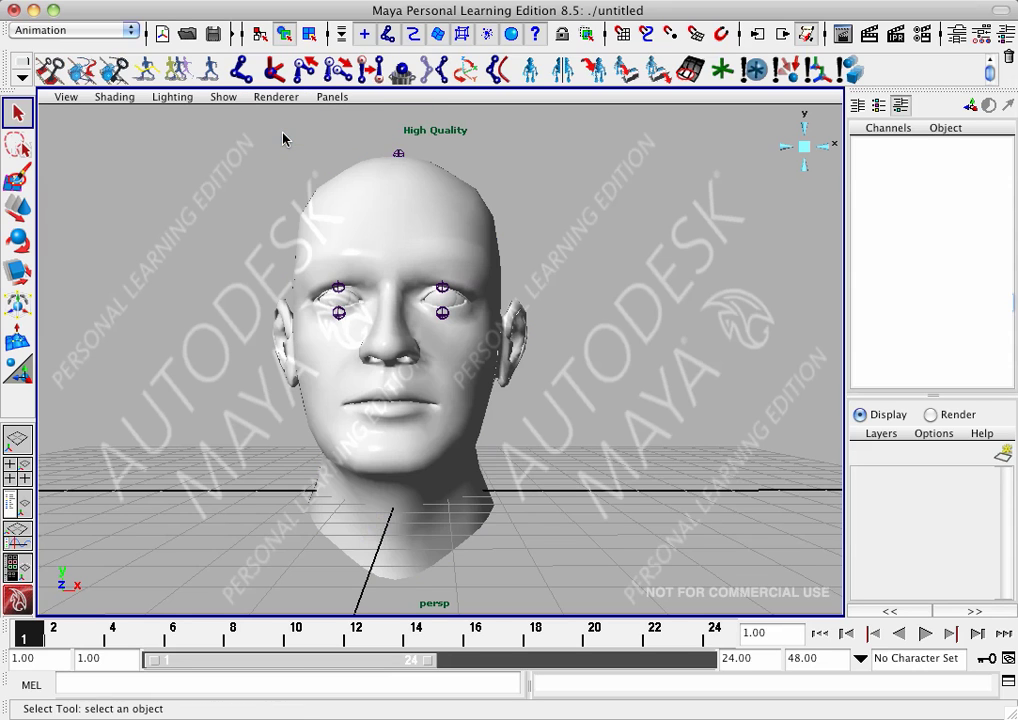
left_click_drag(538, 268, 534, 282, "alt")
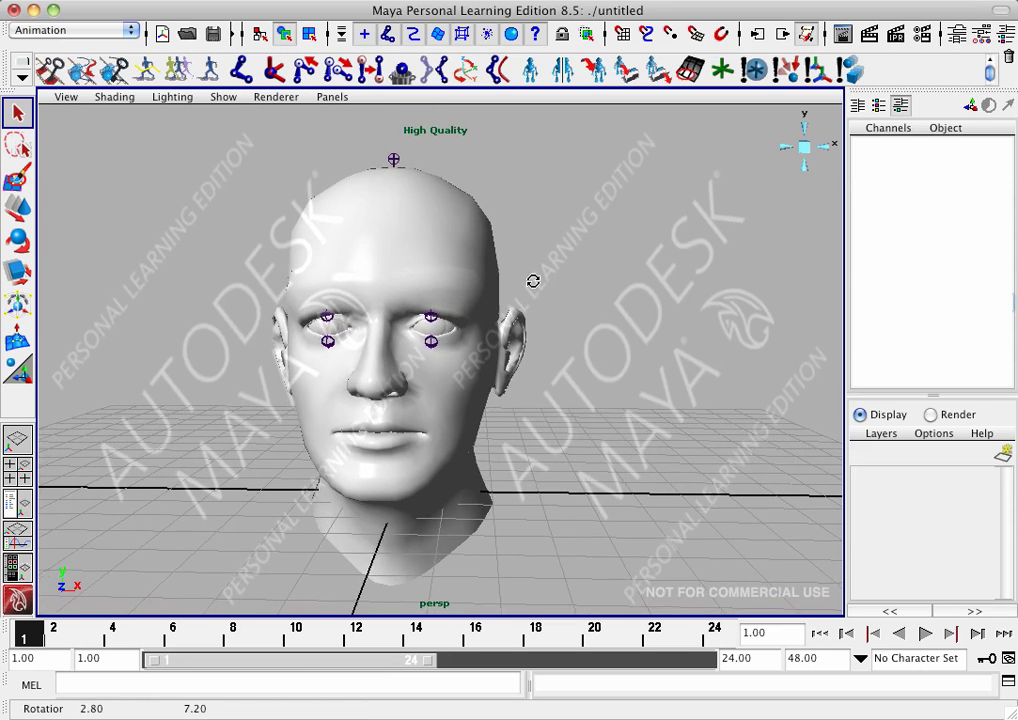
left_click(455, 289)
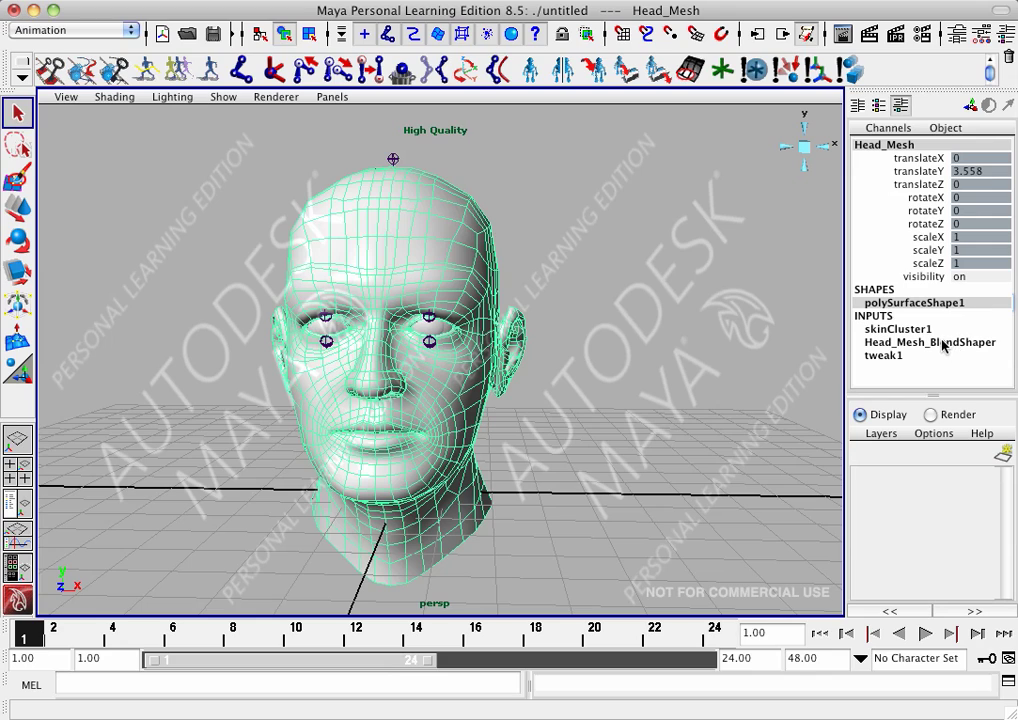
Expand Head_Mesh_BlendShaper and test-slide the Open and Smile_Right morphs in the viewport
left_click(880, 343)
left_click_drag(1008, 193, 1010, 321)
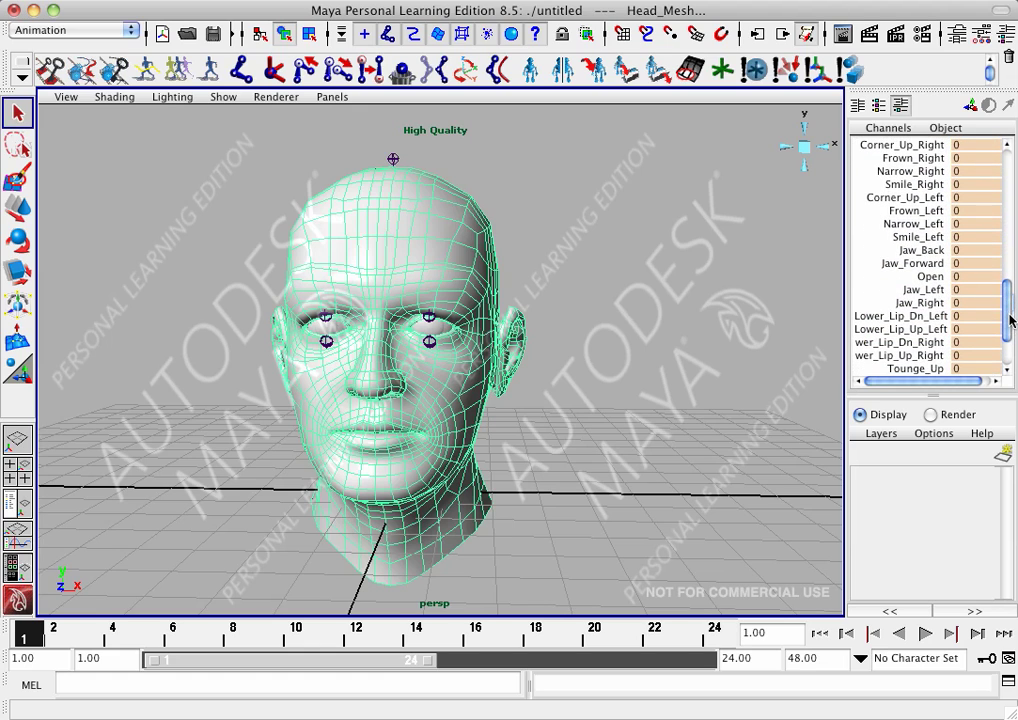
left_click(930, 277)
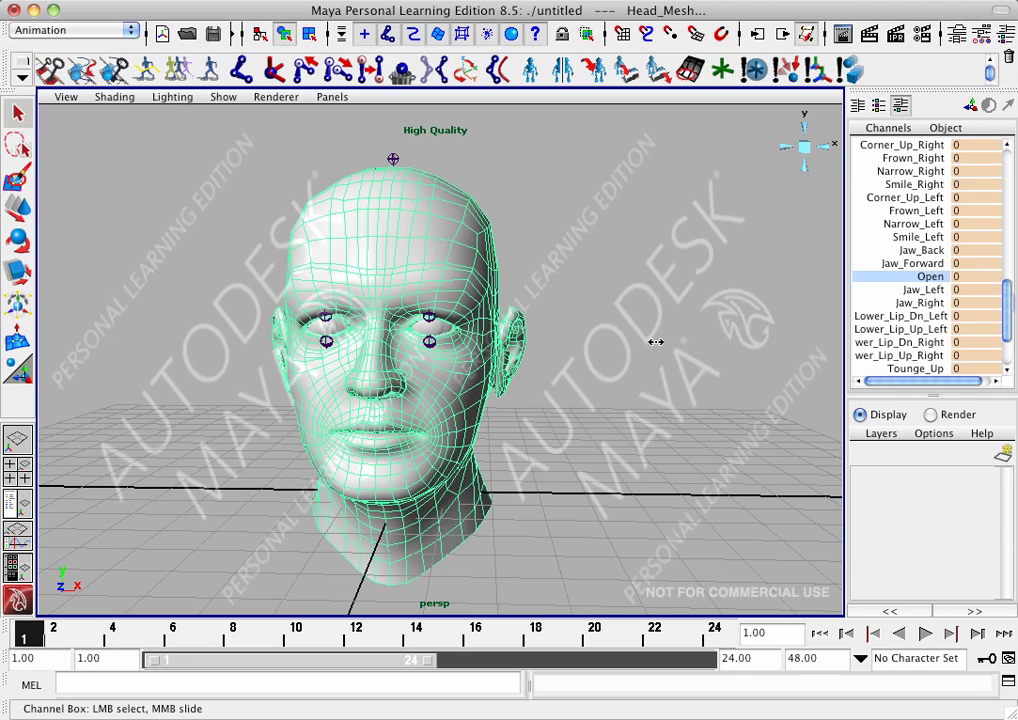
middle_click_drag(655, 342, 613, 341)
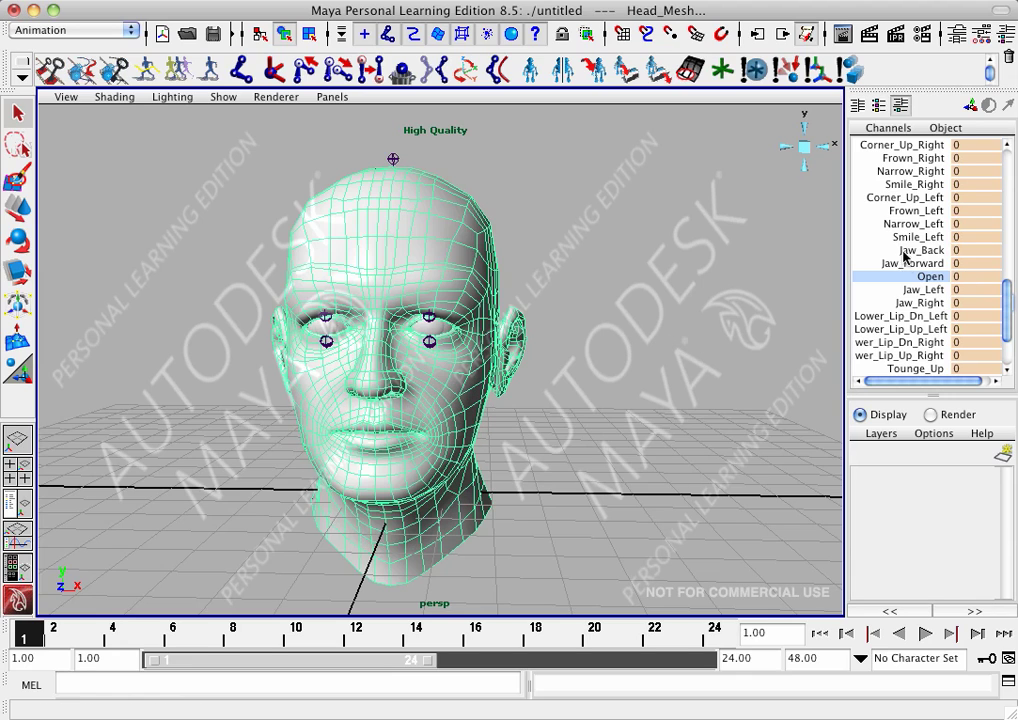
left_click(912, 183)
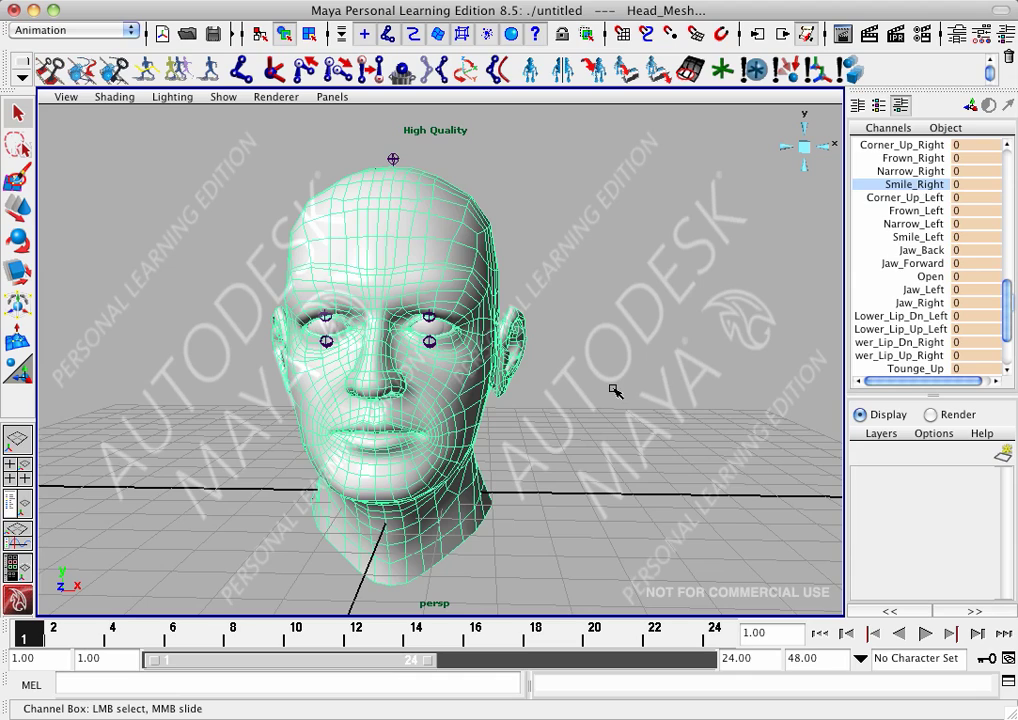
middle_click_drag(612, 388, 563, 375)
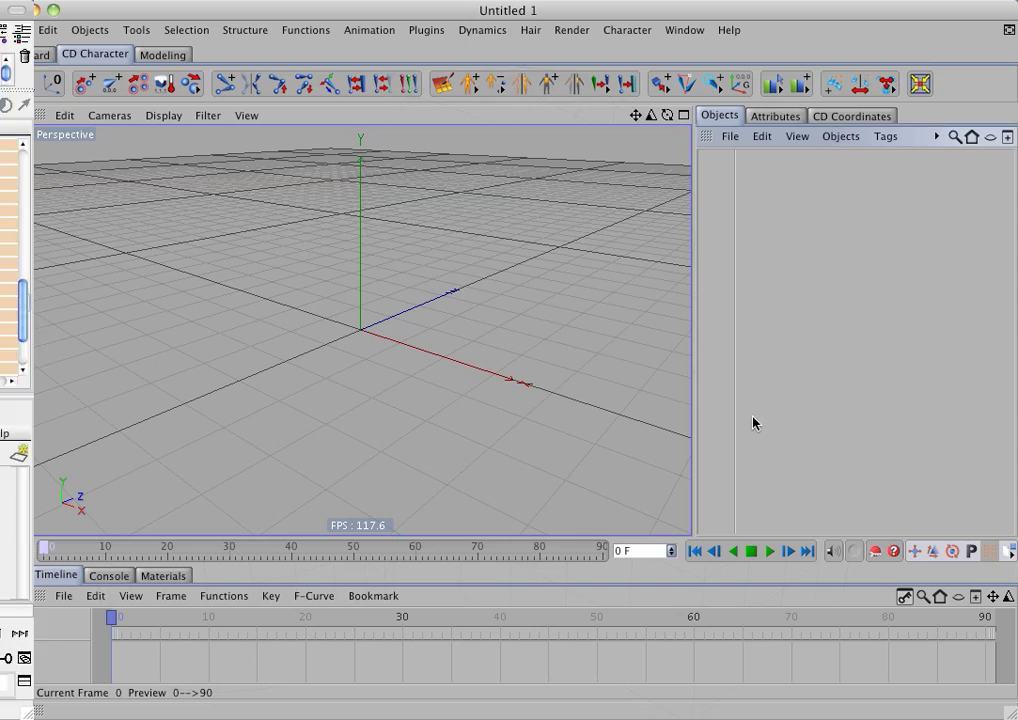
Start a CD Import FBX of Soldier_animated_jump.fbx from the CD_FBX1.0 plug-in menu
left_click(430, 31)
mouse_move(490, 115)
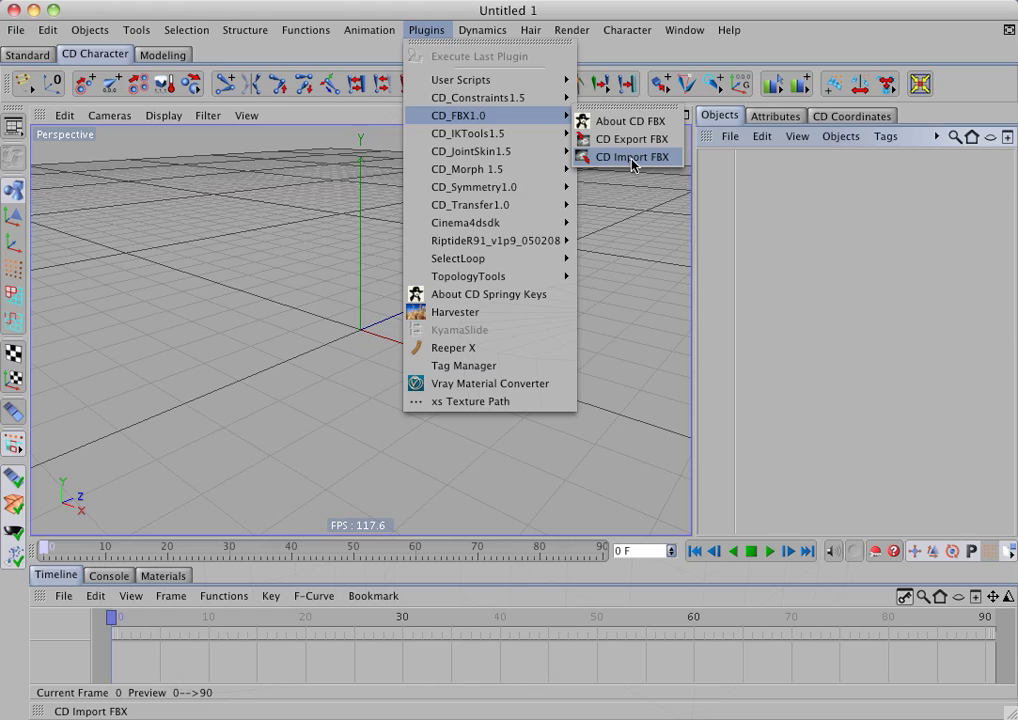
left_click(632, 158)
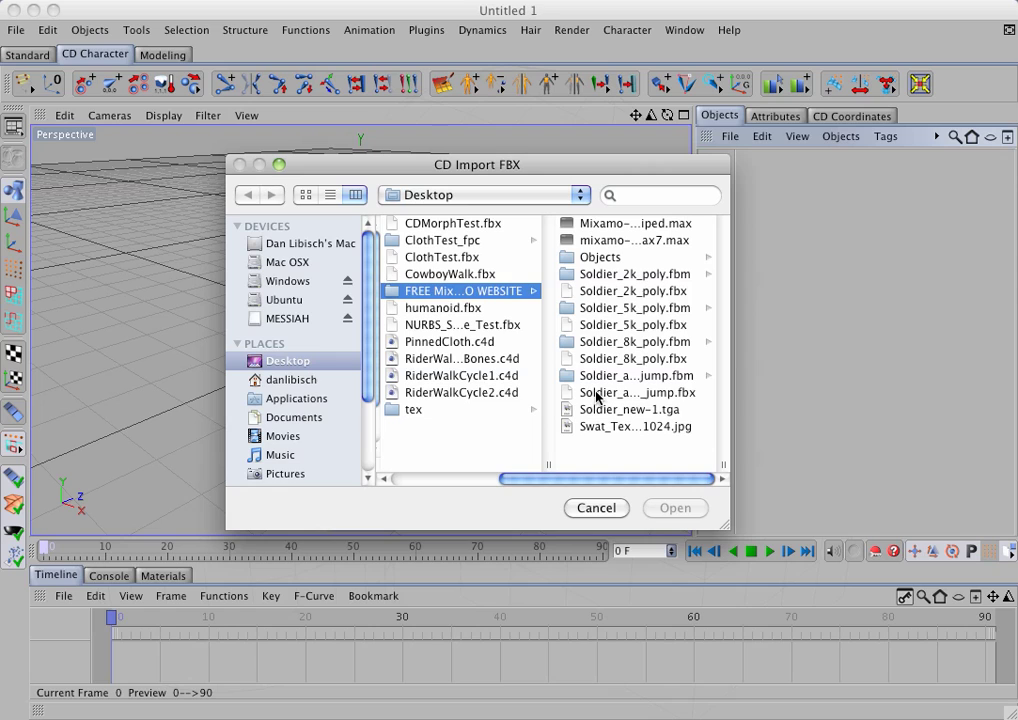
left_click(596, 398)
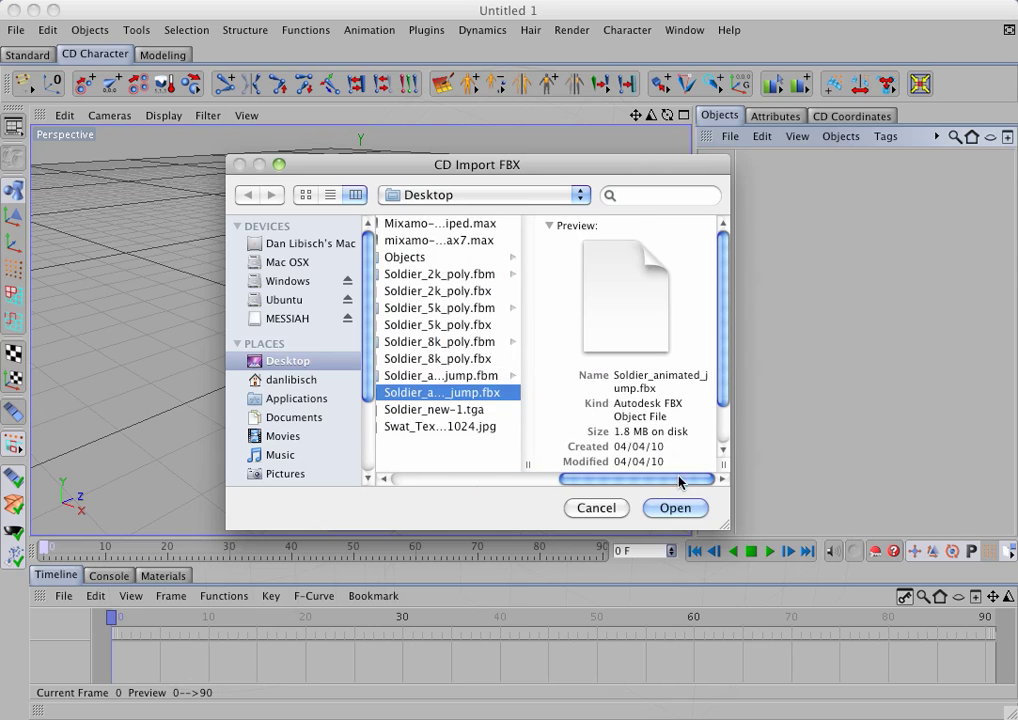
left_click(677, 508)
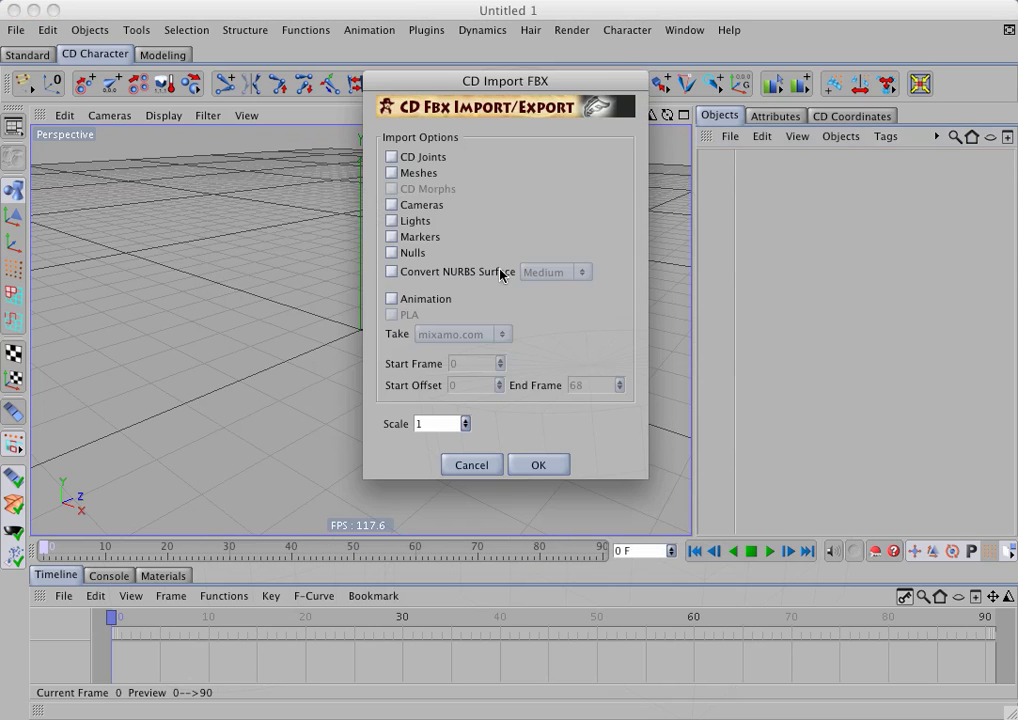
Enable Meshes and Animation in the import options, keeping mixamo.com as the take
left_click_drag(560, 84, 555, 89)
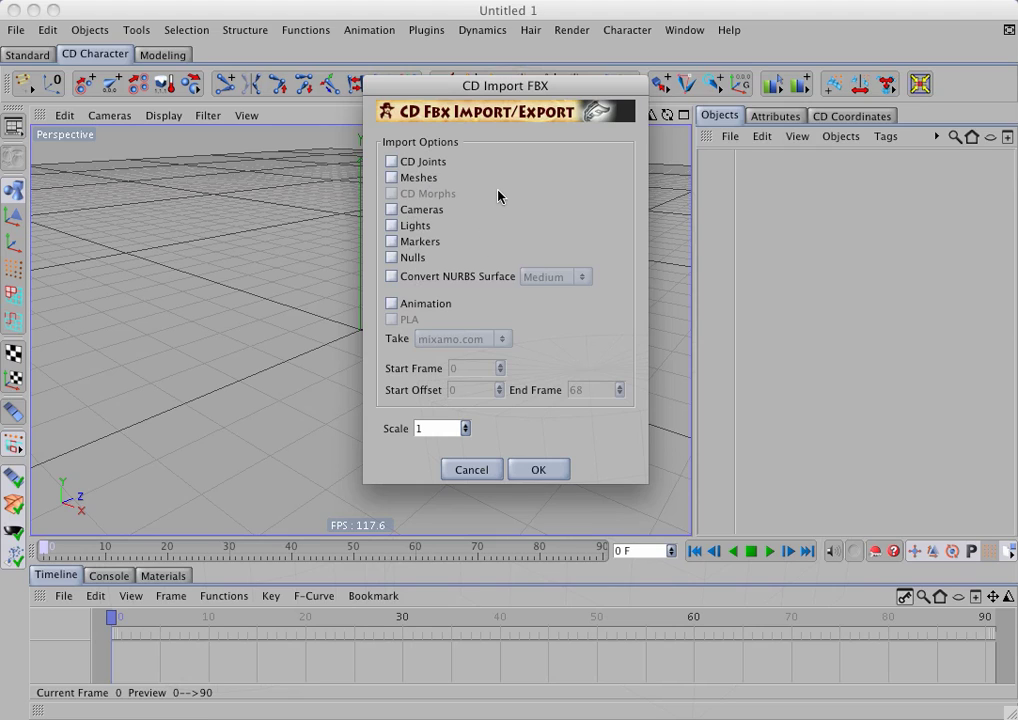
left_click(412, 181)
left_click(413, 304)
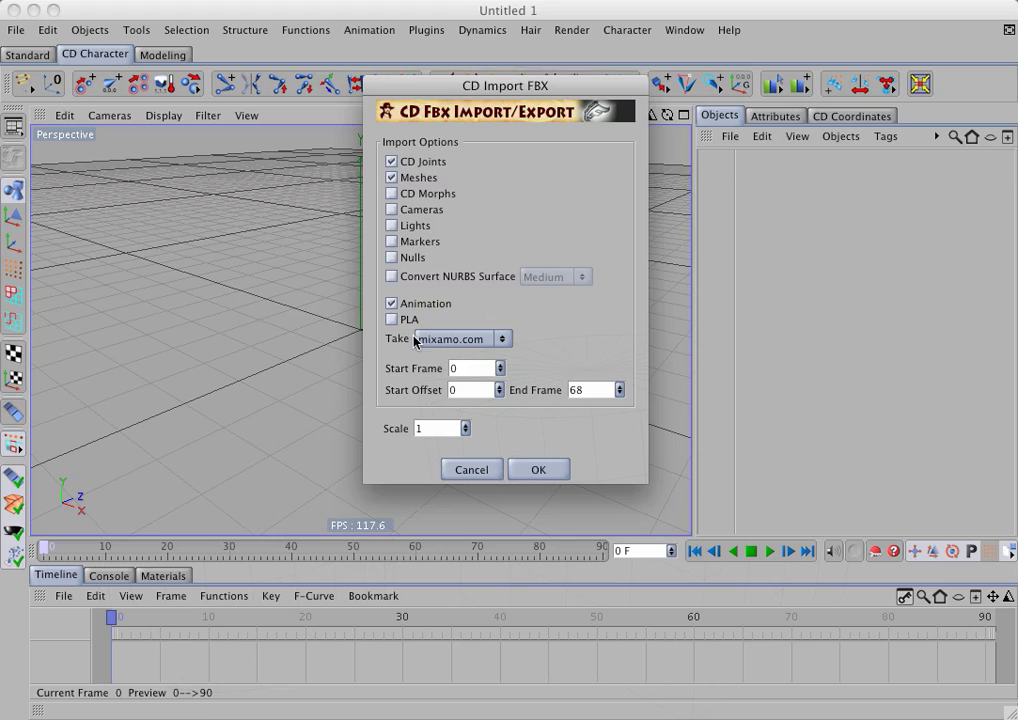
left_click(465, 339)
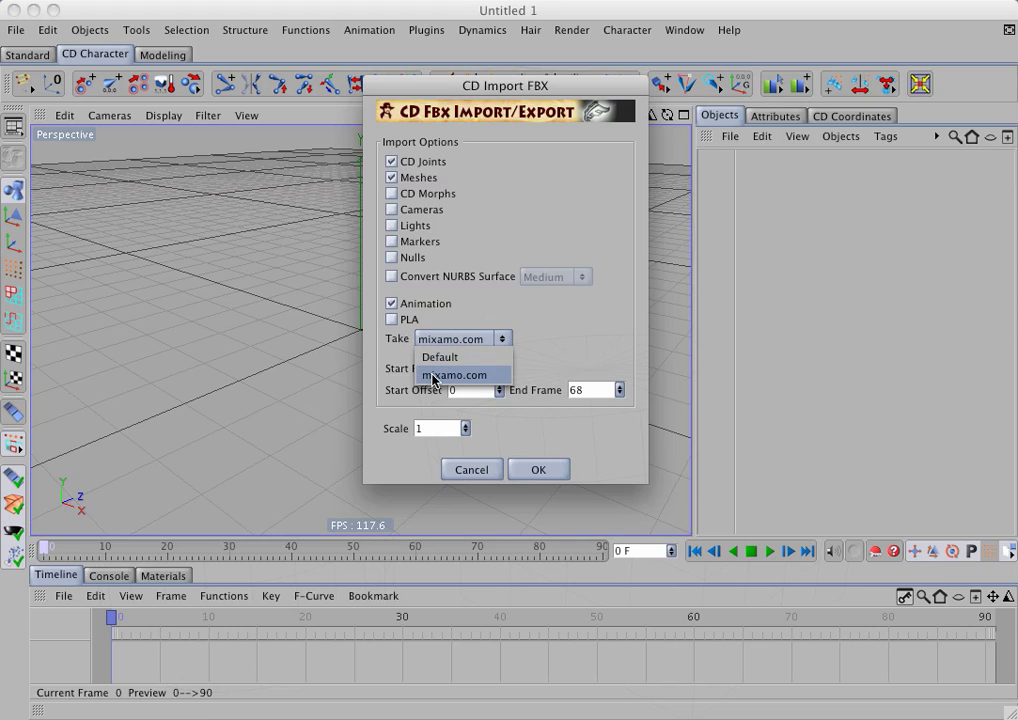
left_click(434, 377)
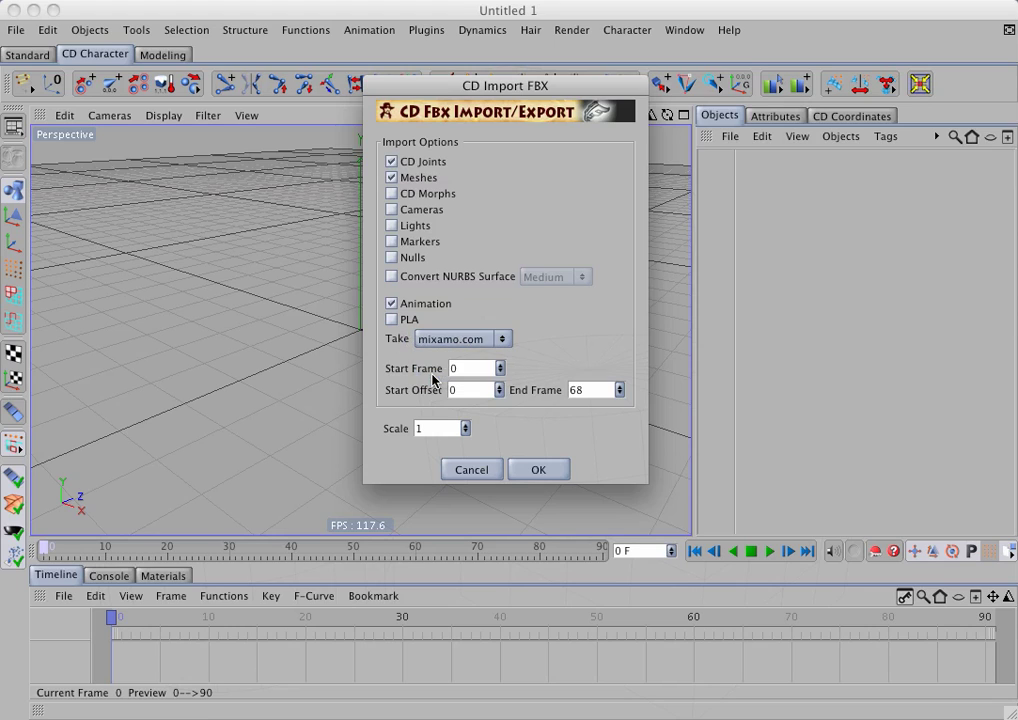
Confirm the import, frame the soldier in a front view and play its jump animation
left_click(541, 470)
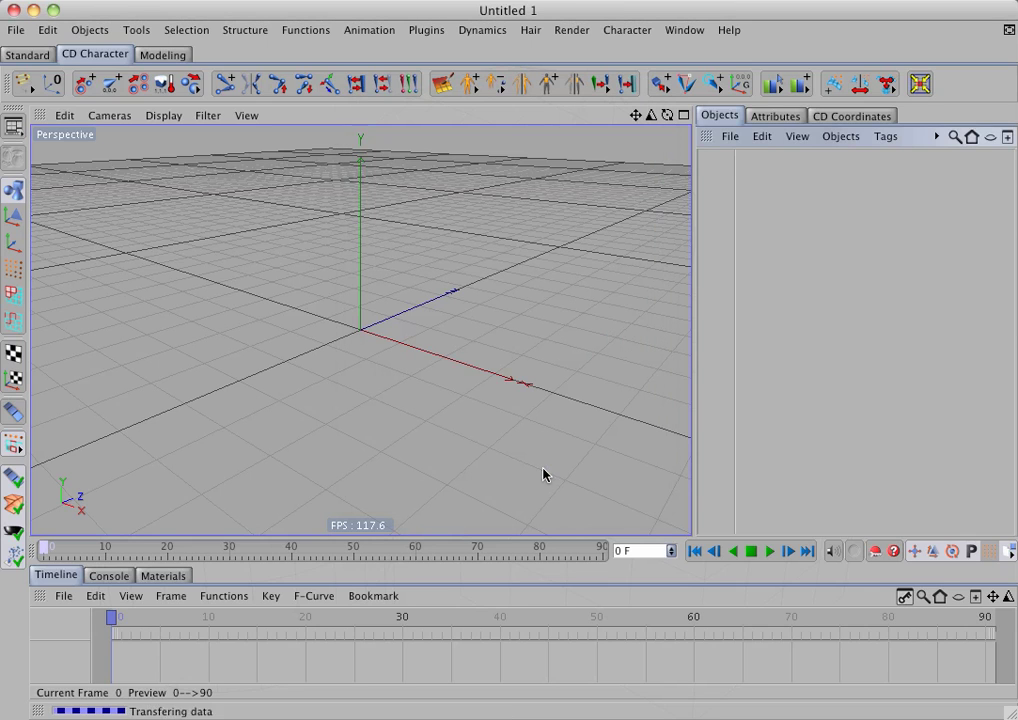
key("h")
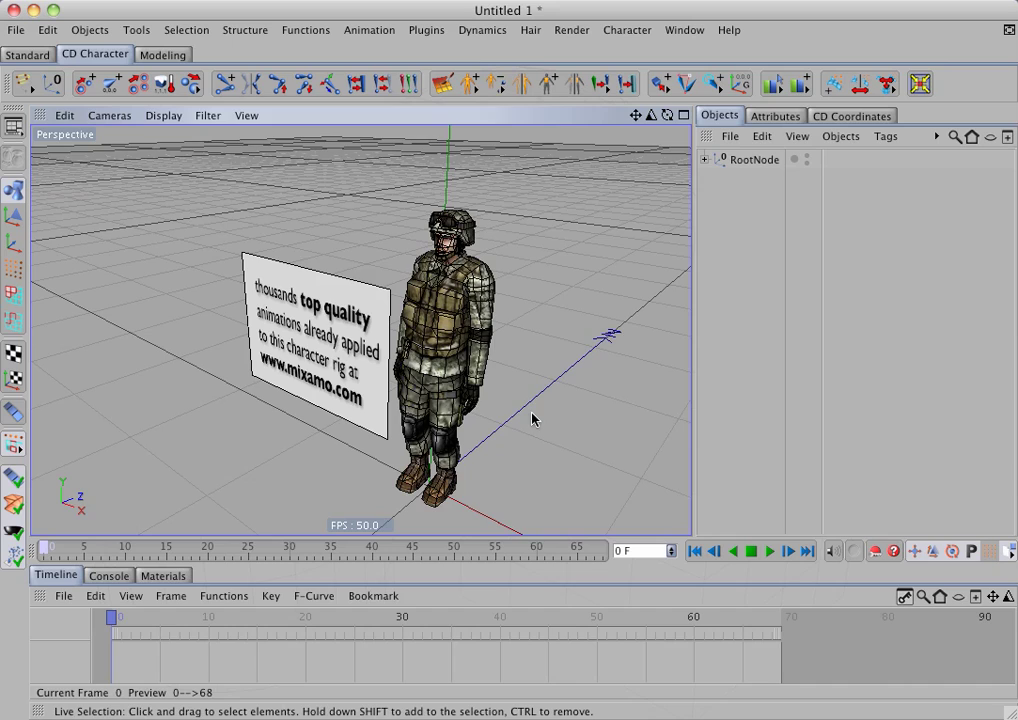
mouse_move(536, 404)
left_mouse_down("alt")
mouse_move(536, 350)
mouse_move(530, 390)
mouse_move(548, 402)
left_mouse_up("alt")
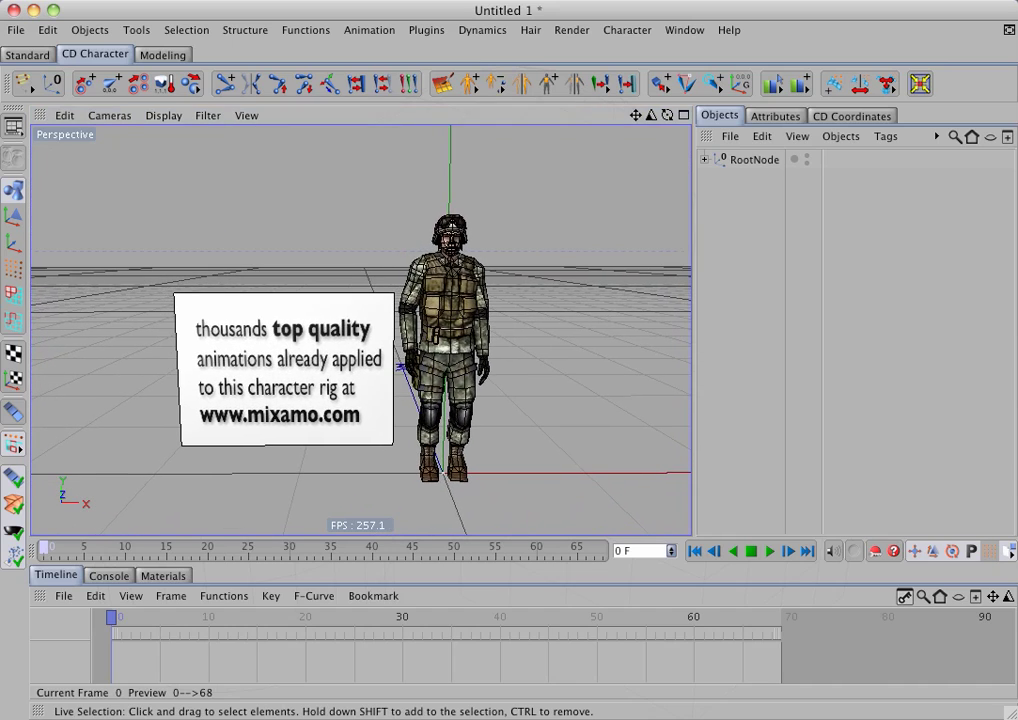
left_click(770, 551)
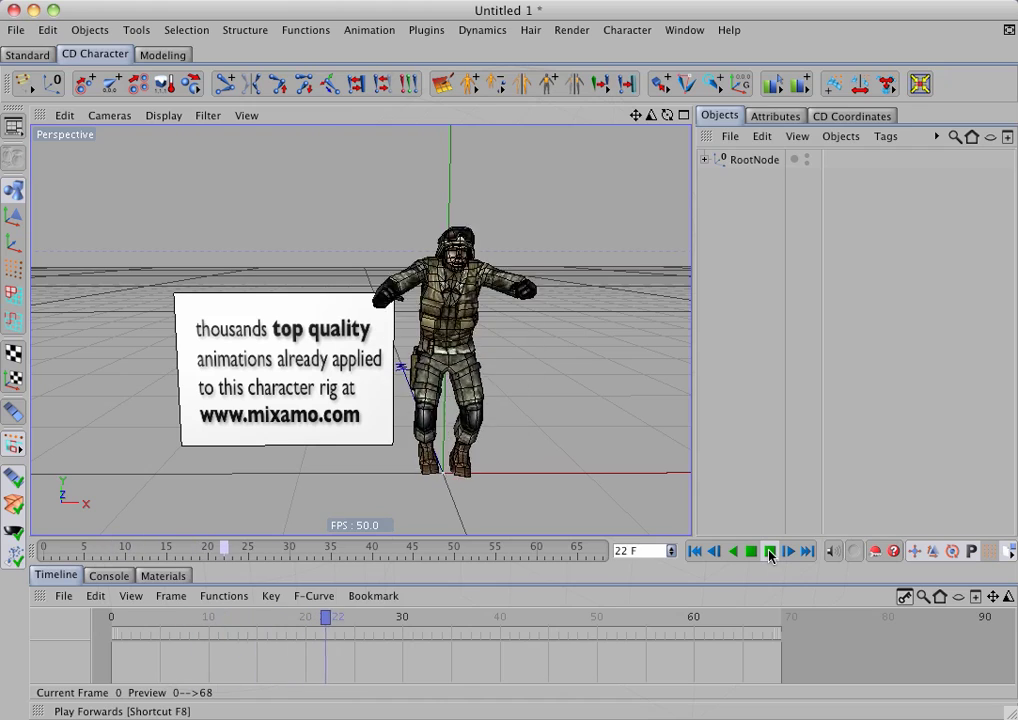
Expand RootNode and display the soldier mesh's CD Skin tag properties
left_click(705, 160)
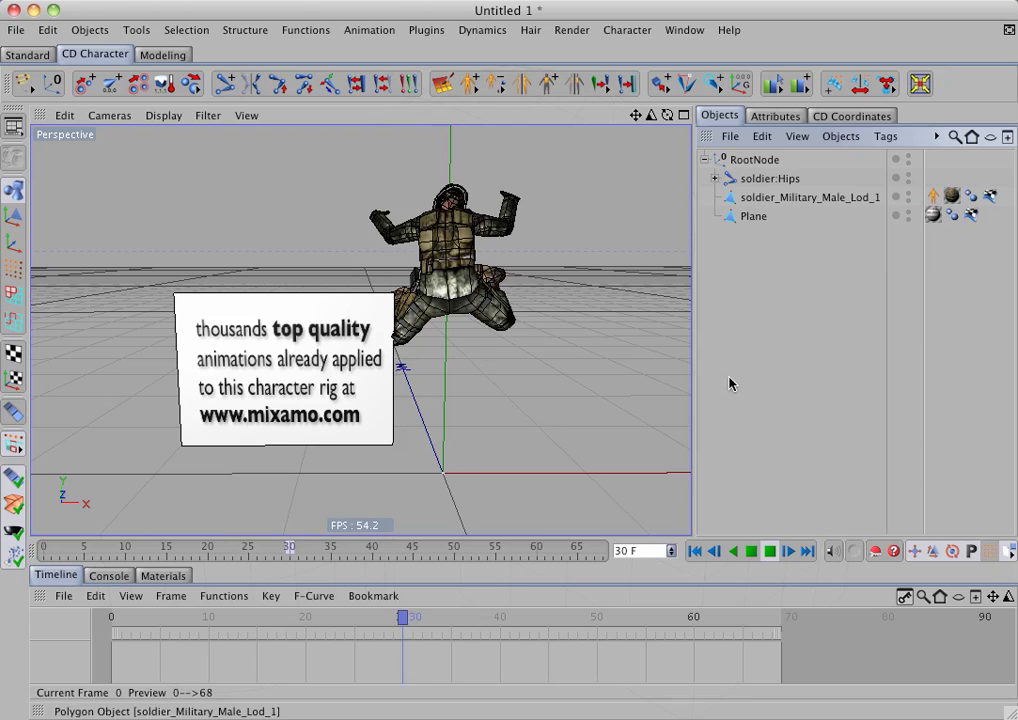
left_click(933, 199)
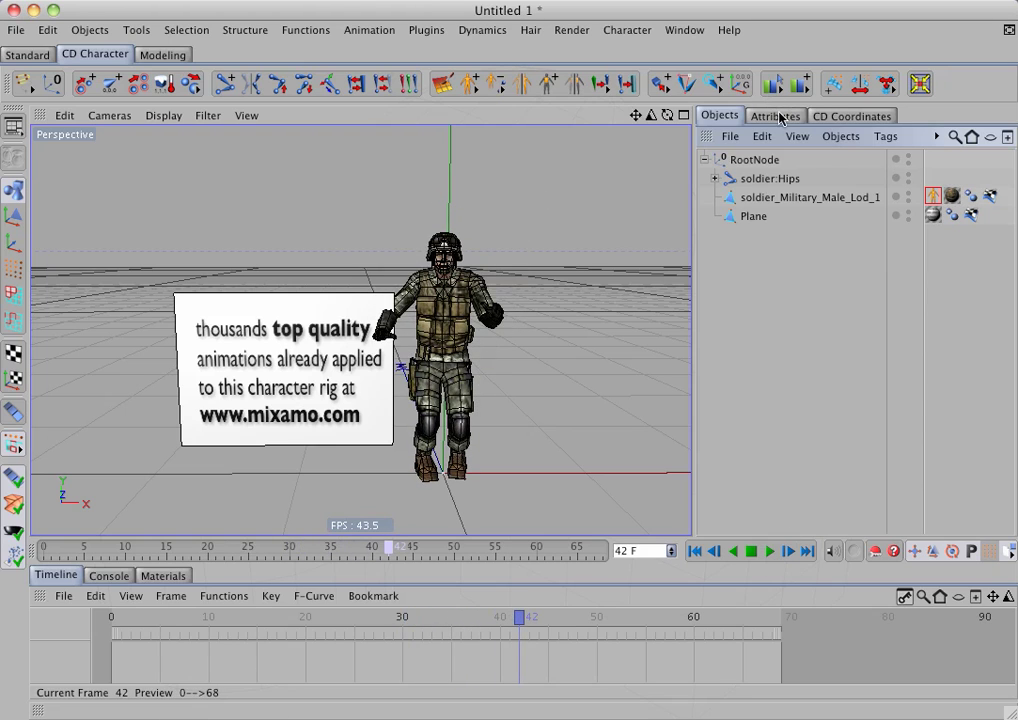
left_click(778, 116)
Return the soldier to its bind T-pose and orbit around to view it from the front
left_click(945, 219)
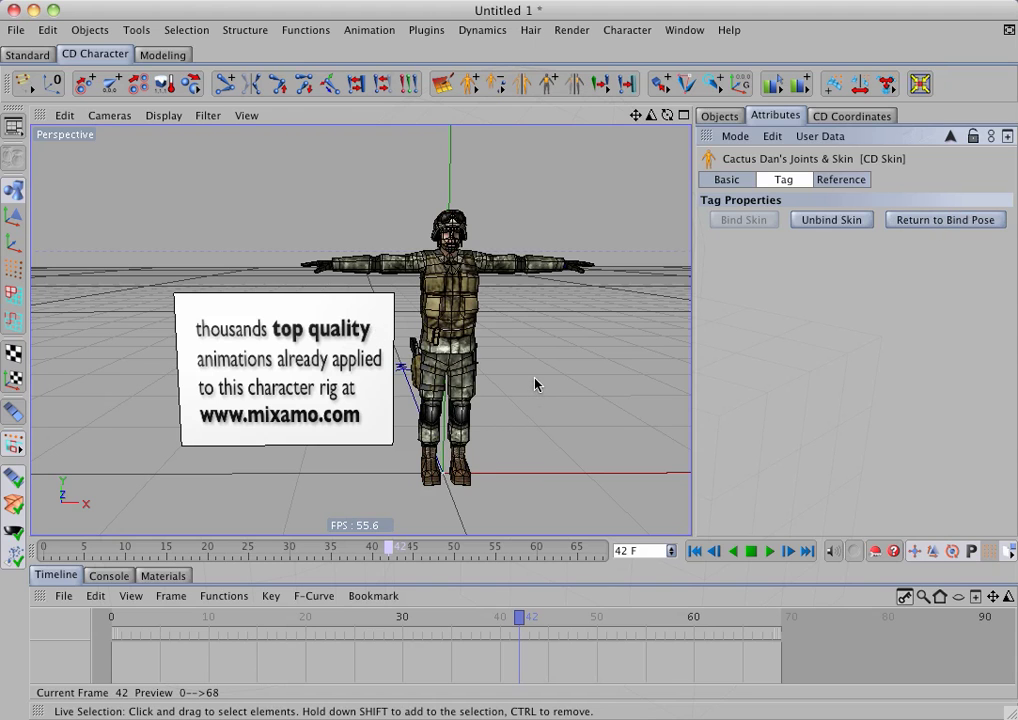
left_click_drag(536, 386, 390, 295, "alt")
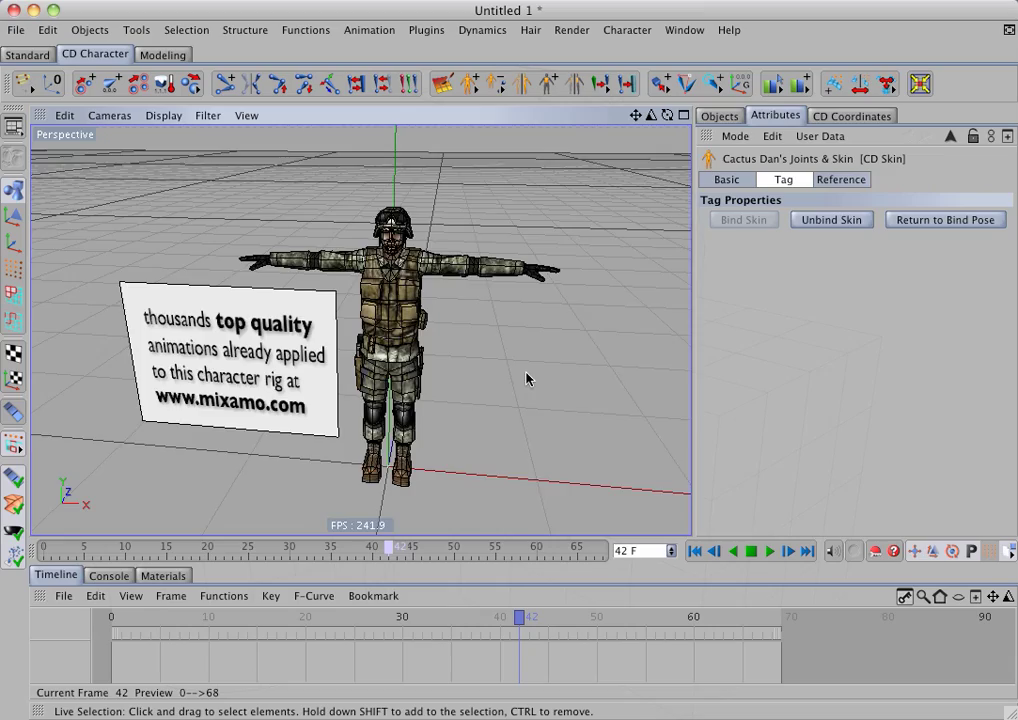
right_click_drag(527, 380, 460, 385, "alt")
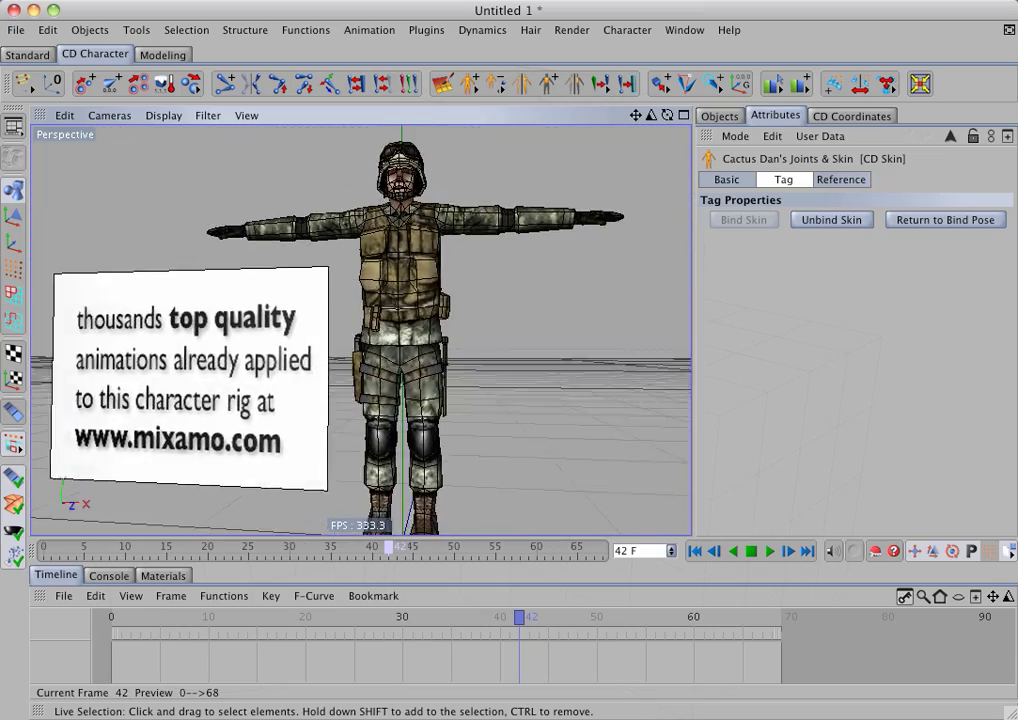
left_click_drag(460, 385, 80, 376, "alt")
left_click_drag(560, 385, 498, 385, "alt")
scroll(498, 385, "down", 2)
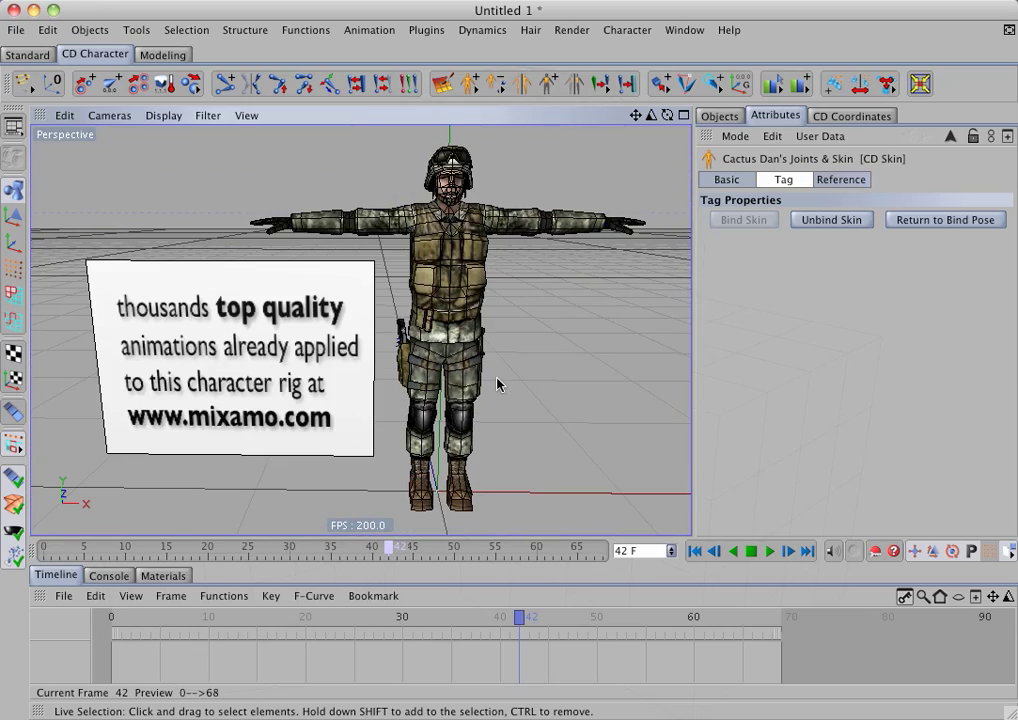